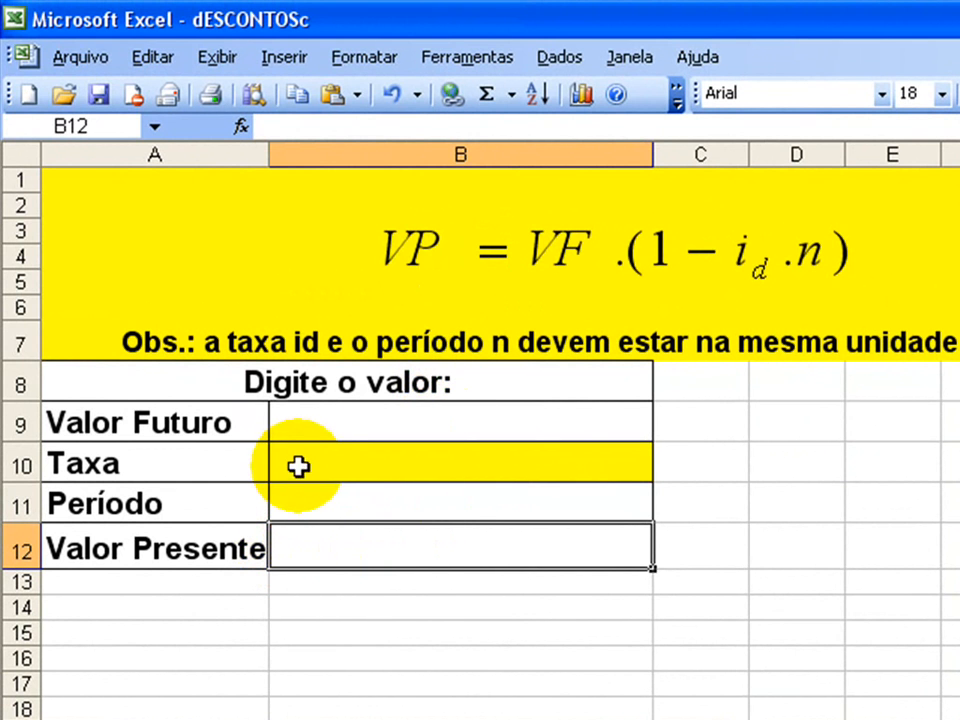
- Format the Valor Presente cell B12 as currency (Moeda) with the R$ symbol and 2 decimal places
left_click(364, 57)
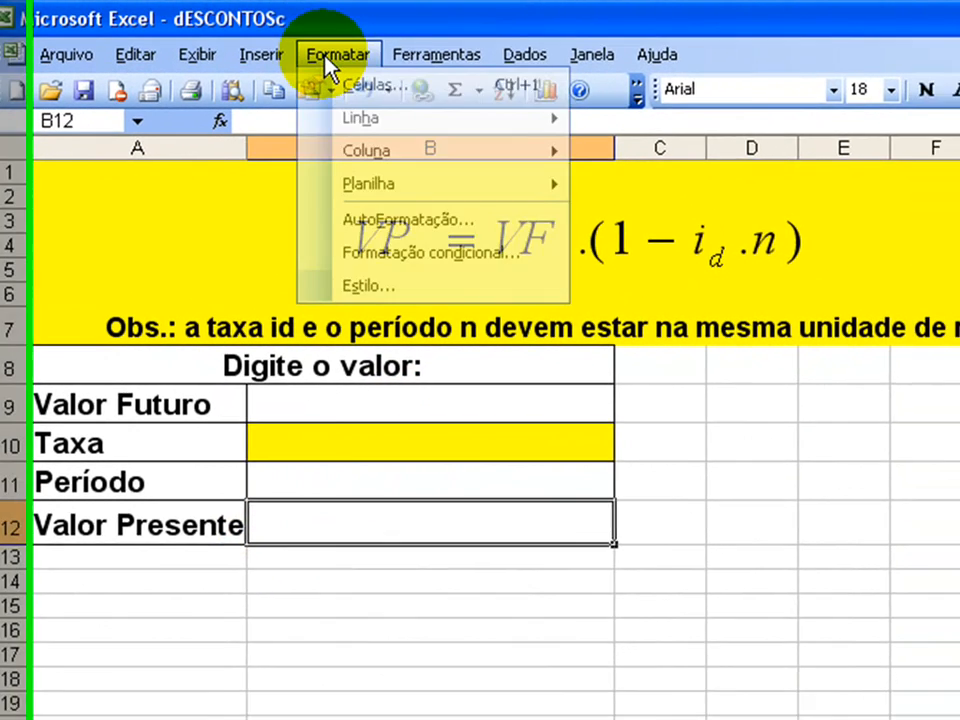
left_click(352, 89)
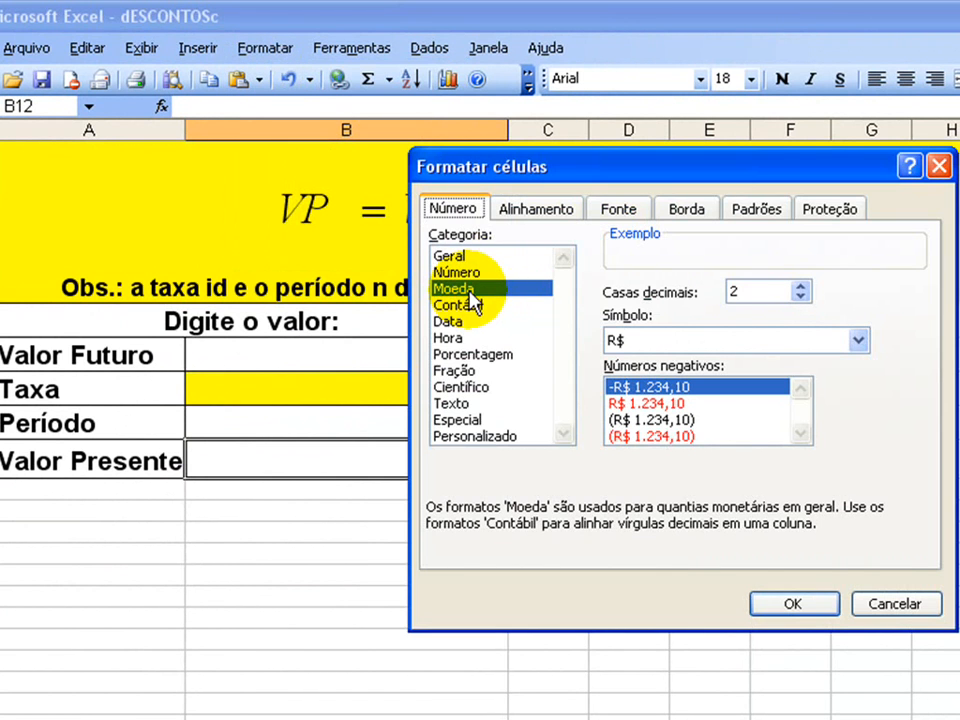
left_click(815, 603)
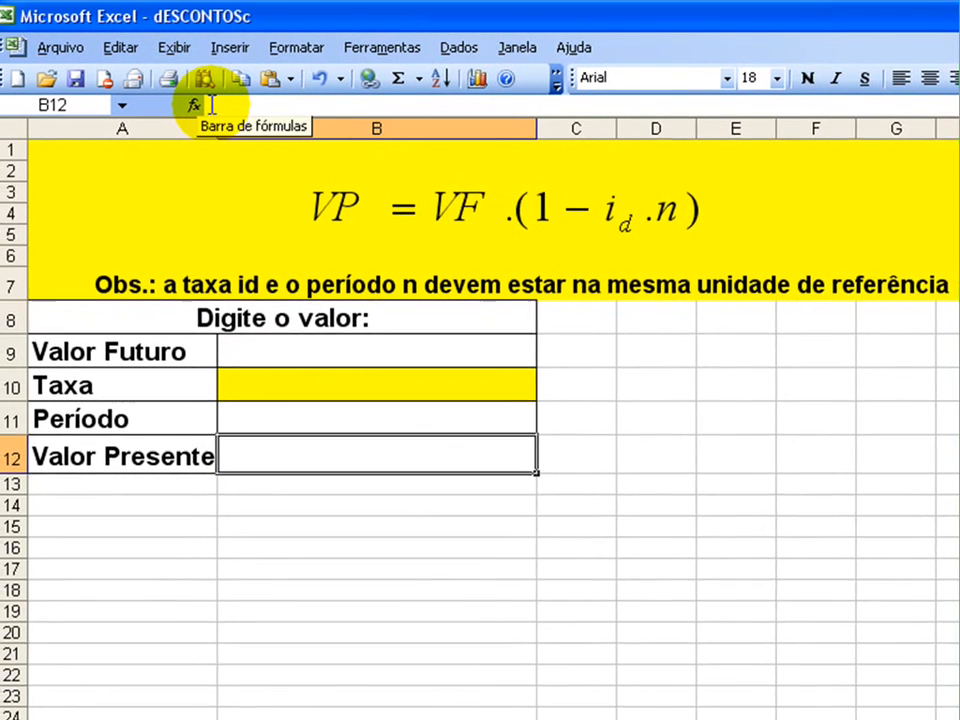
- Enter the present value formula =B9*((1-(B10*B11))) in cell B12
left_click(212, 104)
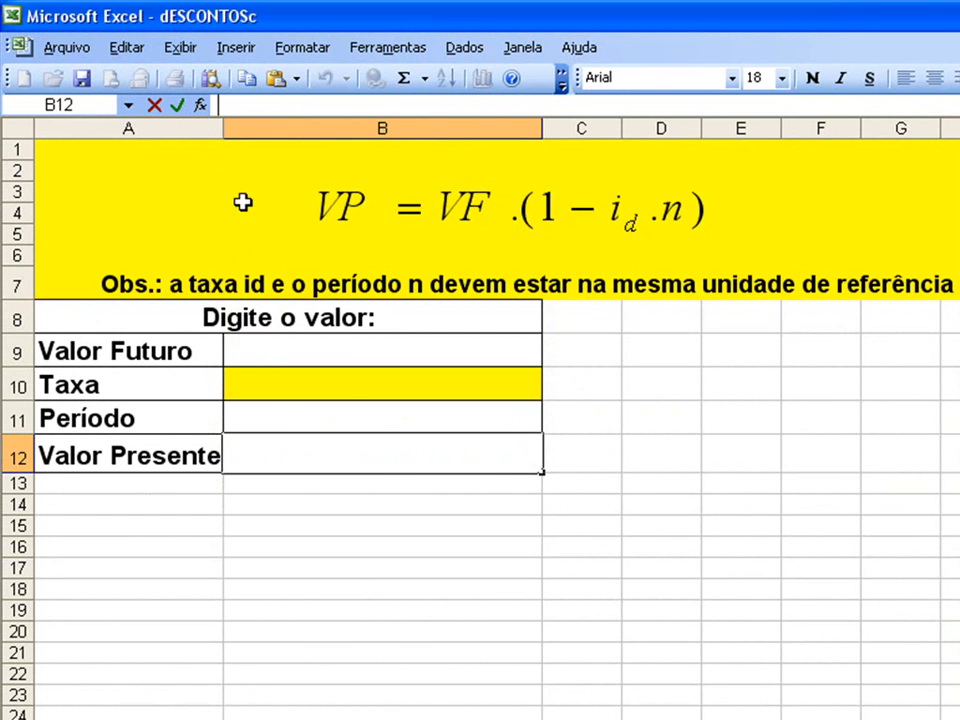
left_click(240, 432)
type("=")
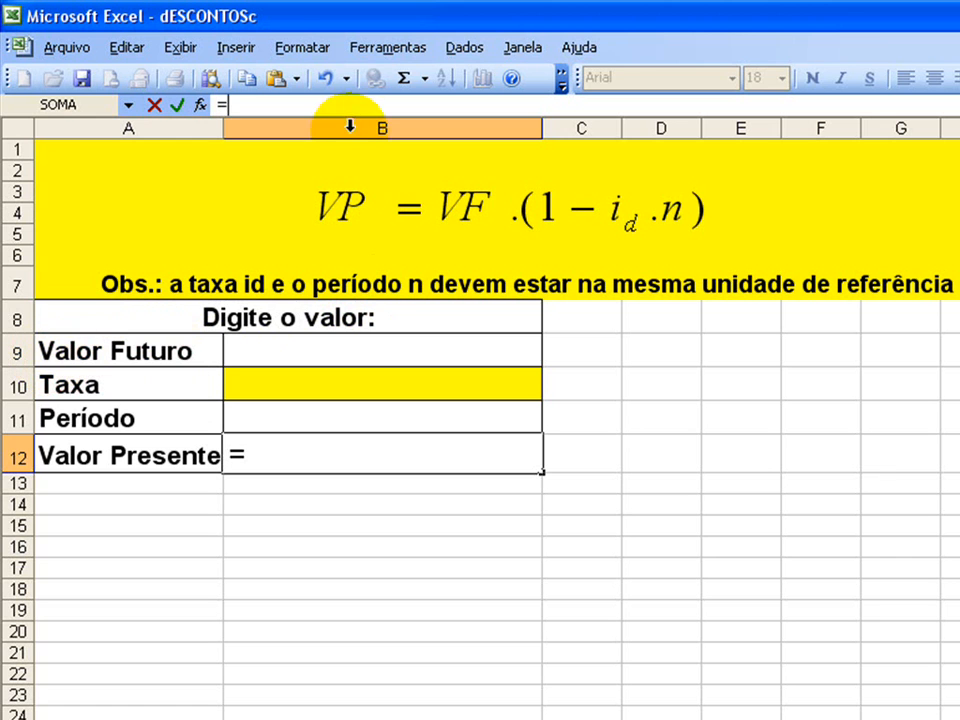
left_click(330, 360)
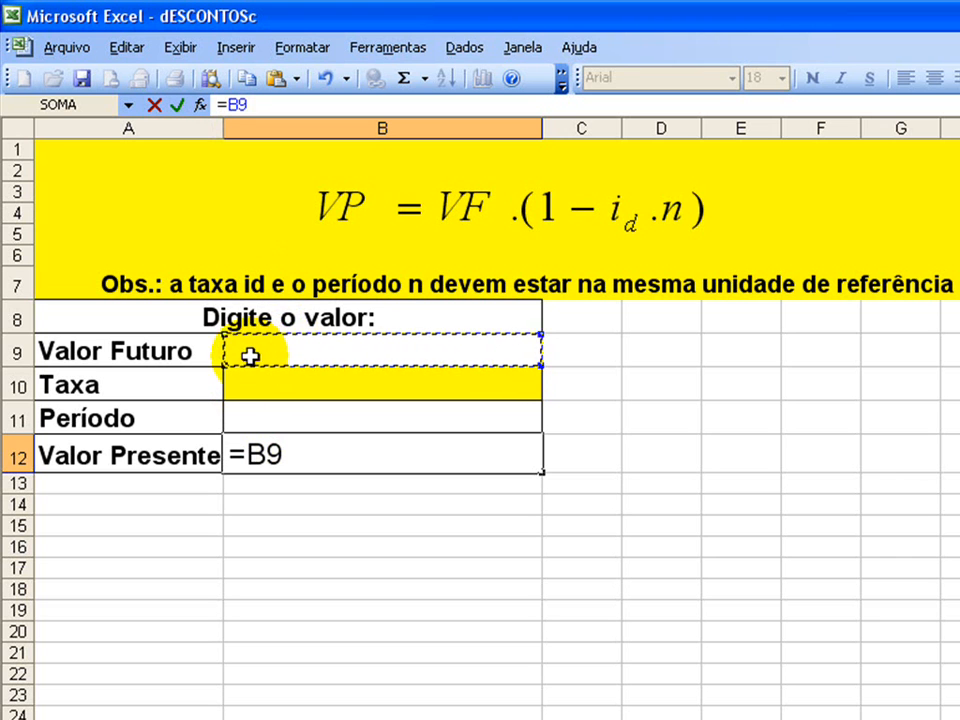
left_click(287, 455)
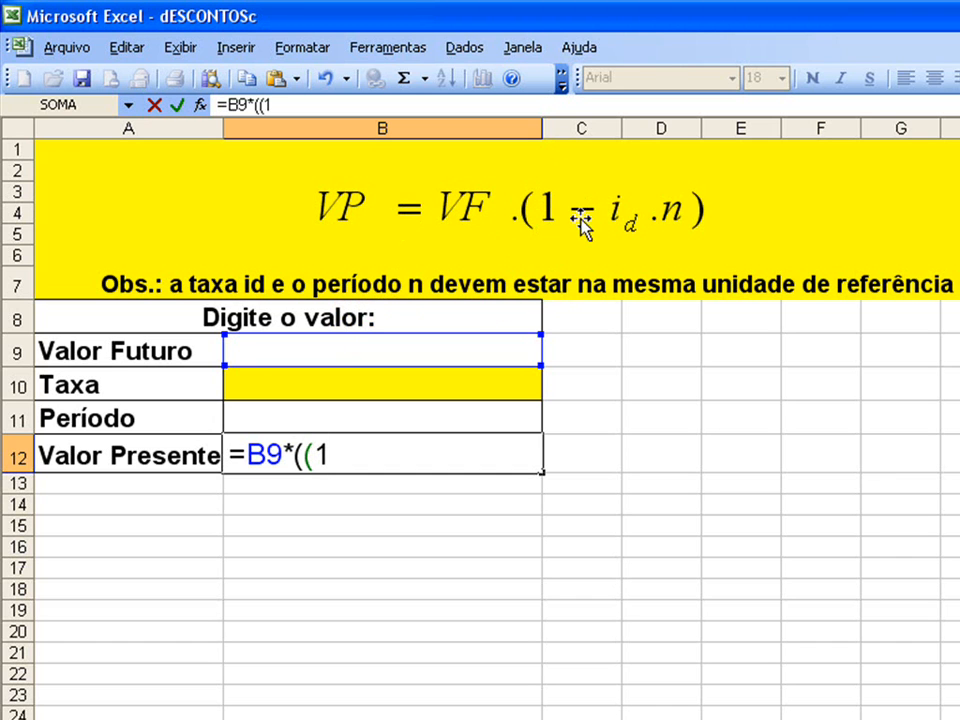
type("-(")
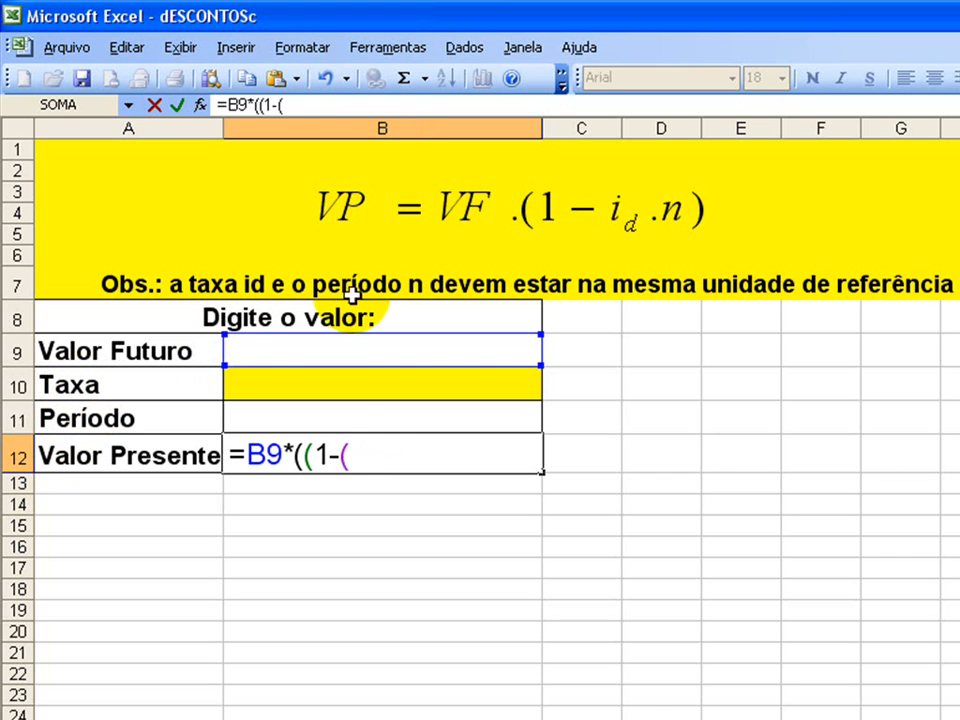
left_click(339, 388)
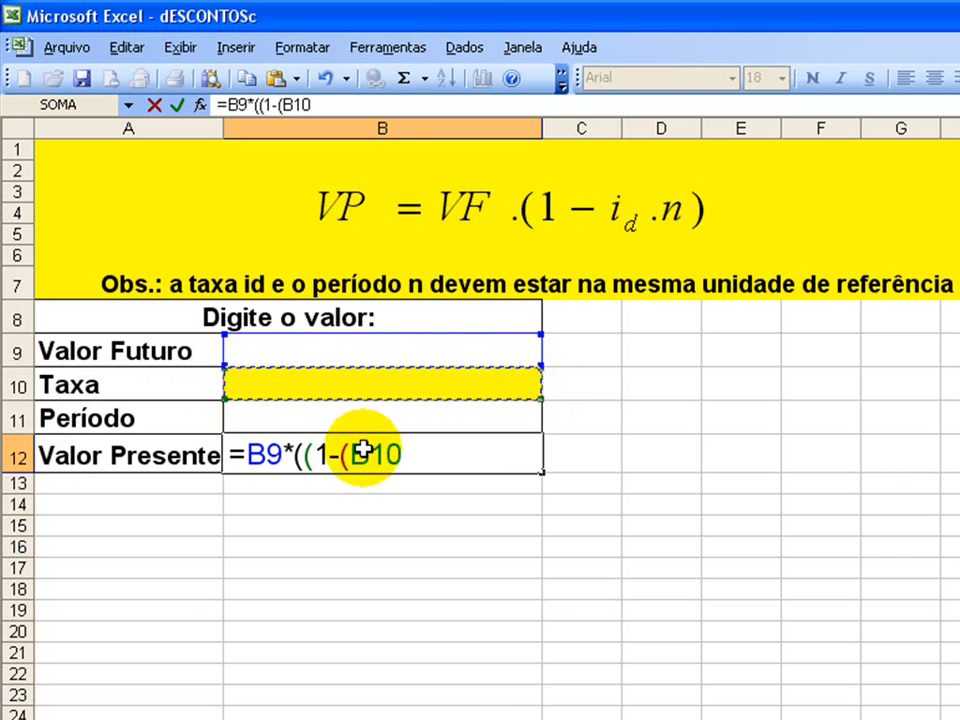
left_click(403, 454)
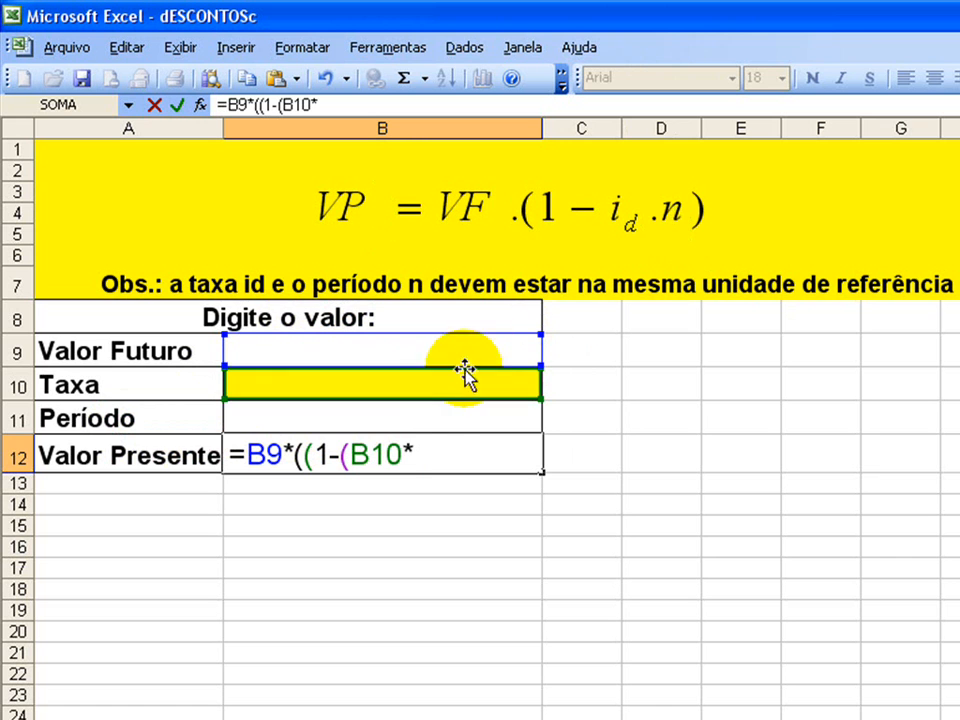
left_click(433, 412)
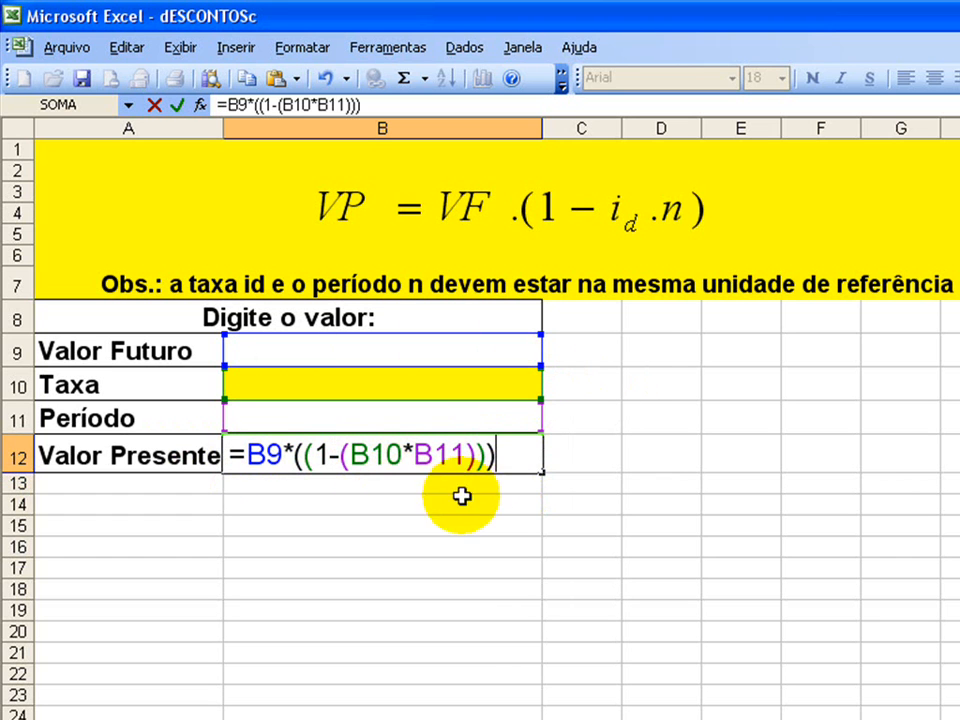
left_click(584, 478)
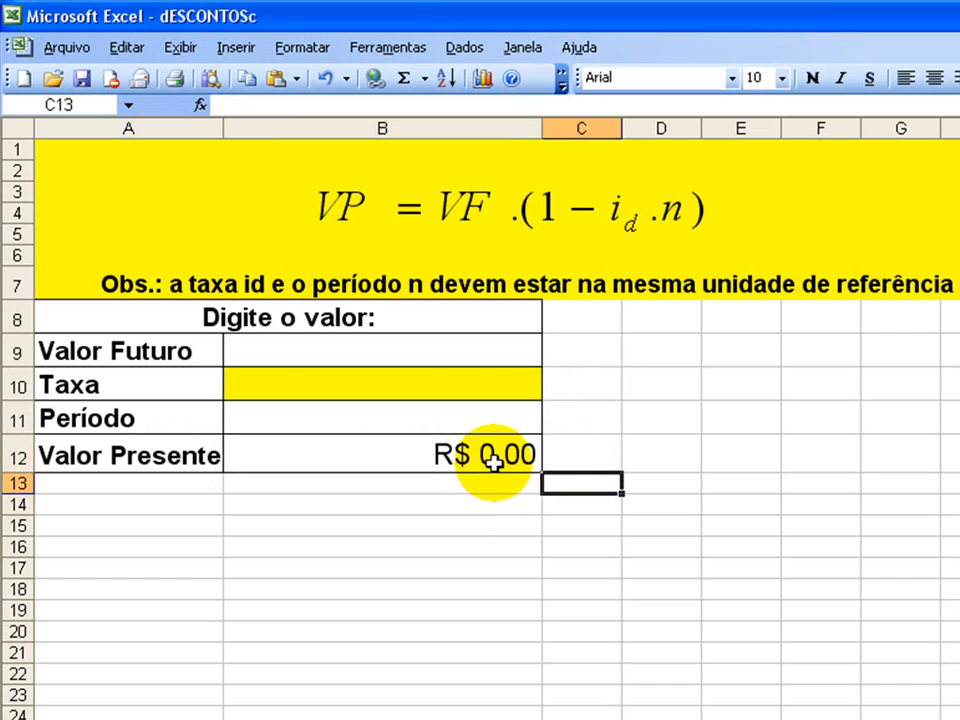
left_click(630, 455)
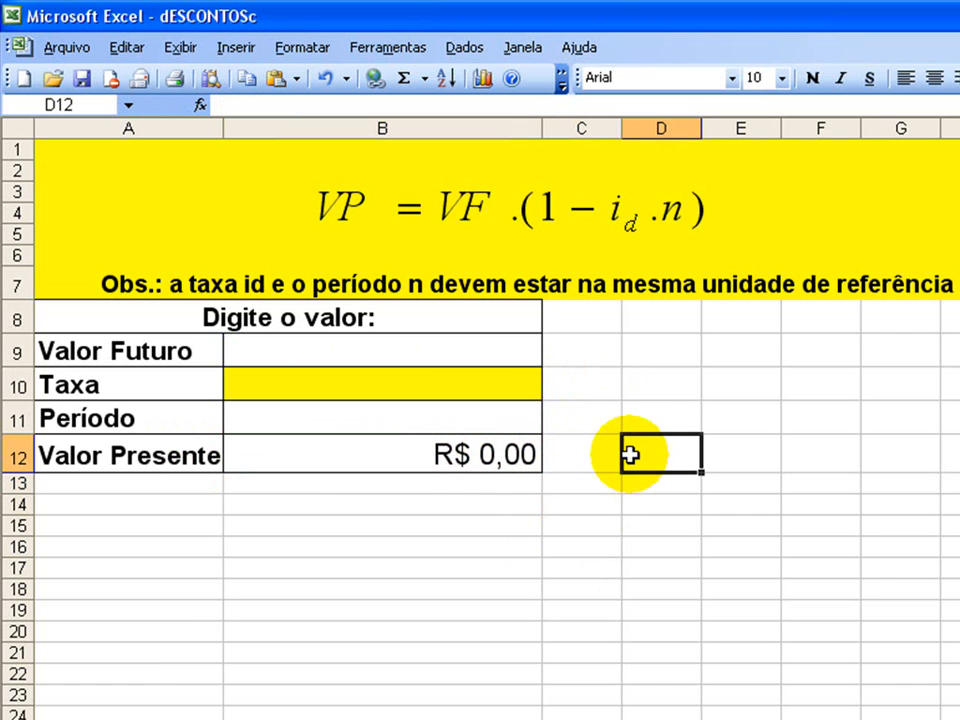
- Enter 7888 as the Valor Futuro in cell B9
double_click(486, 355)
type("78")
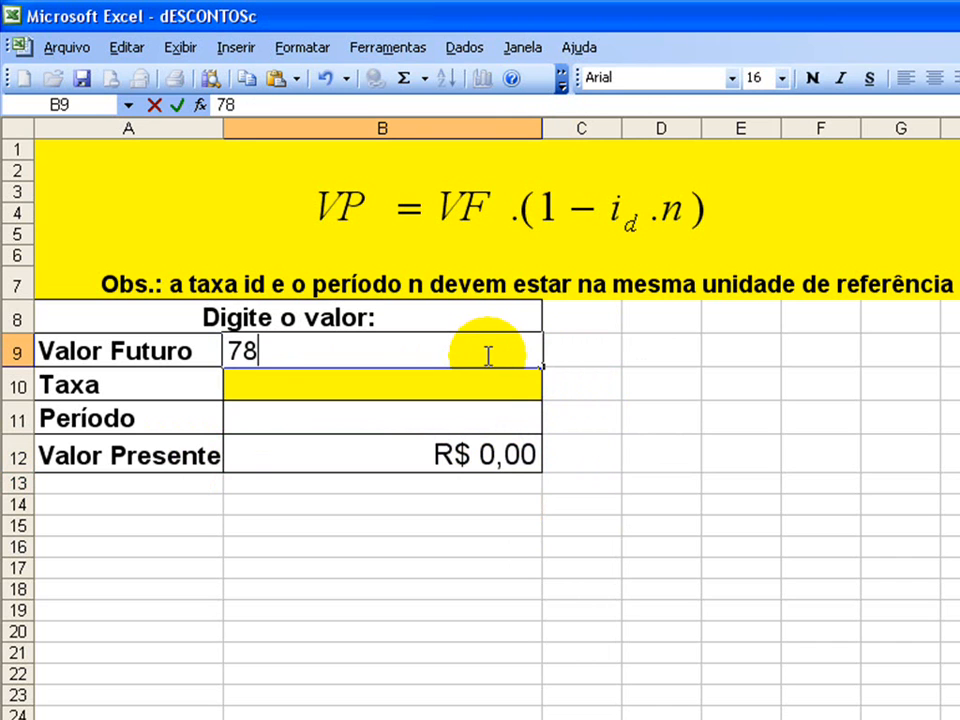
type("88")
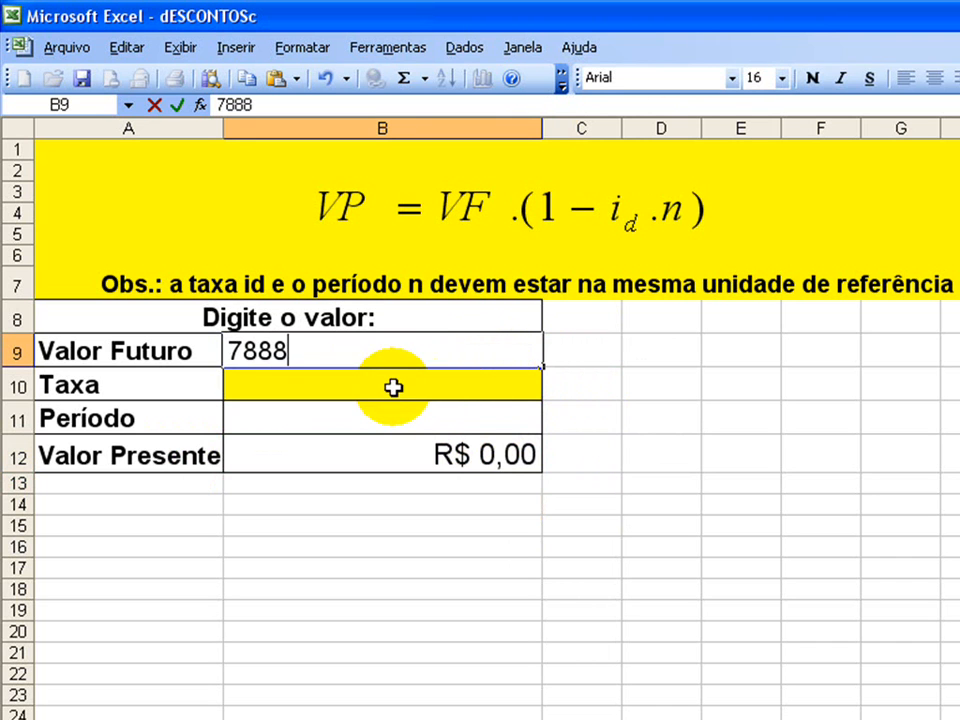
key("Return")
- Set the Taxa in cell B10 to 1,30%
double_click(450, 386)
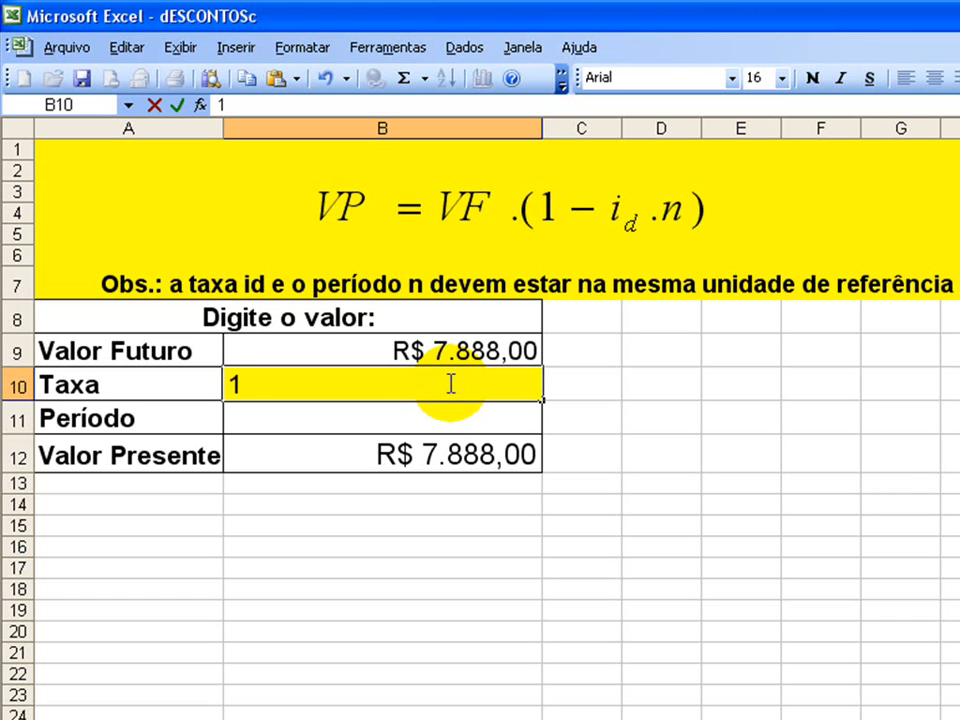
type("1,3")
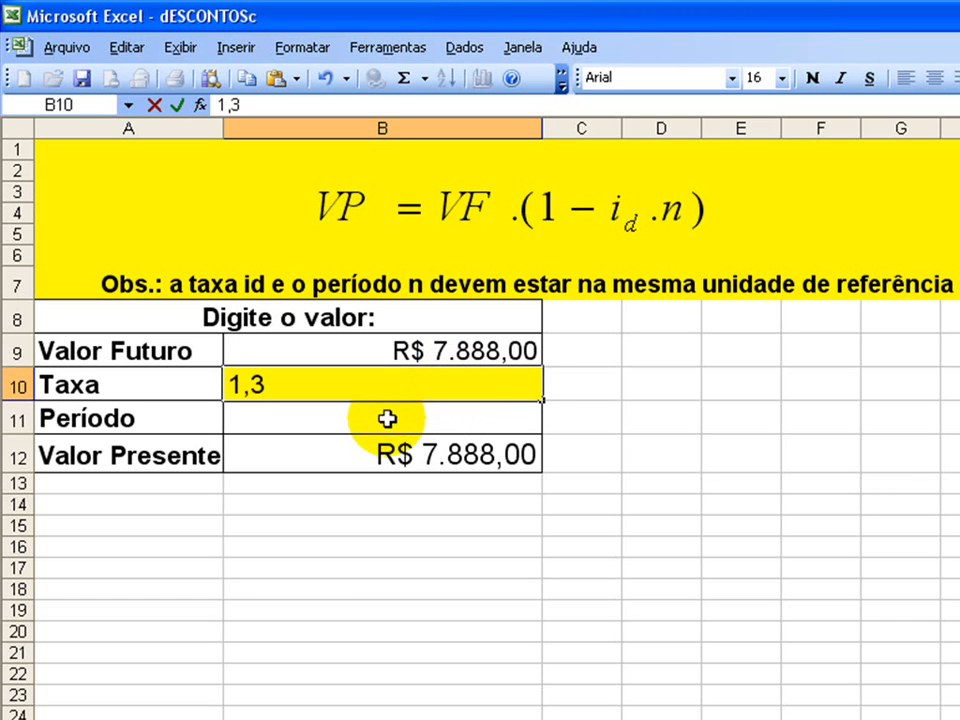
key("Return")
double_click(448, 388)
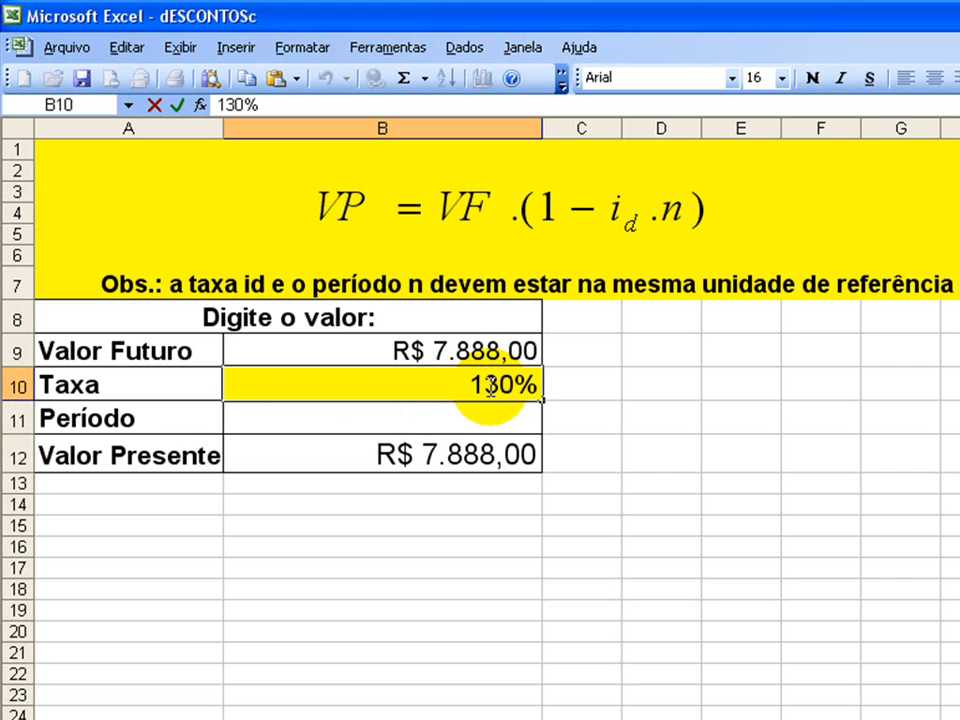
type(",")
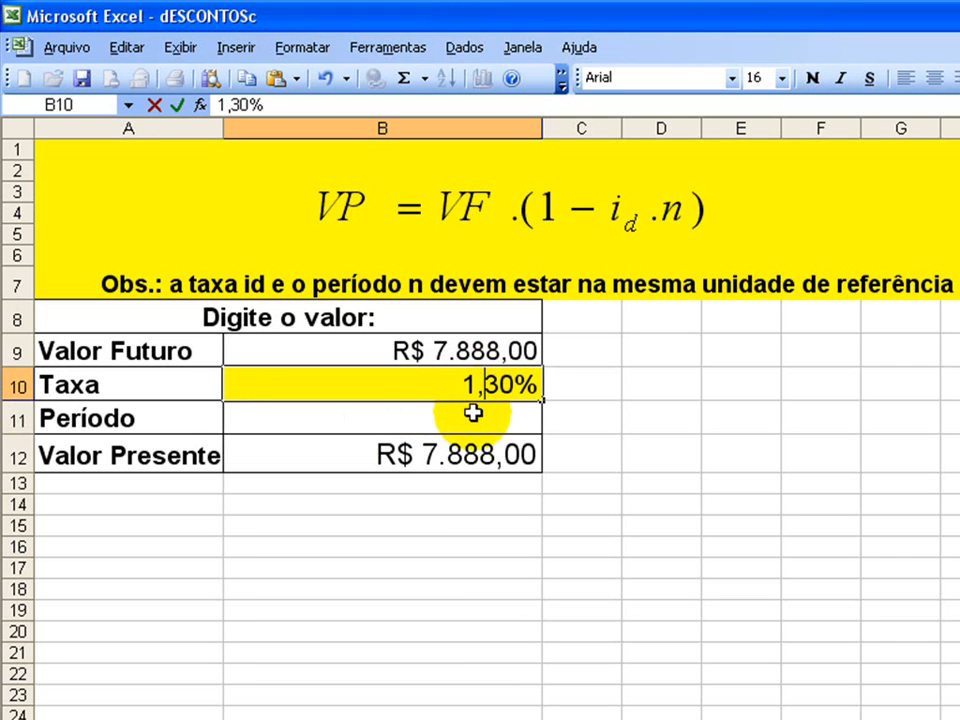
key("Return")
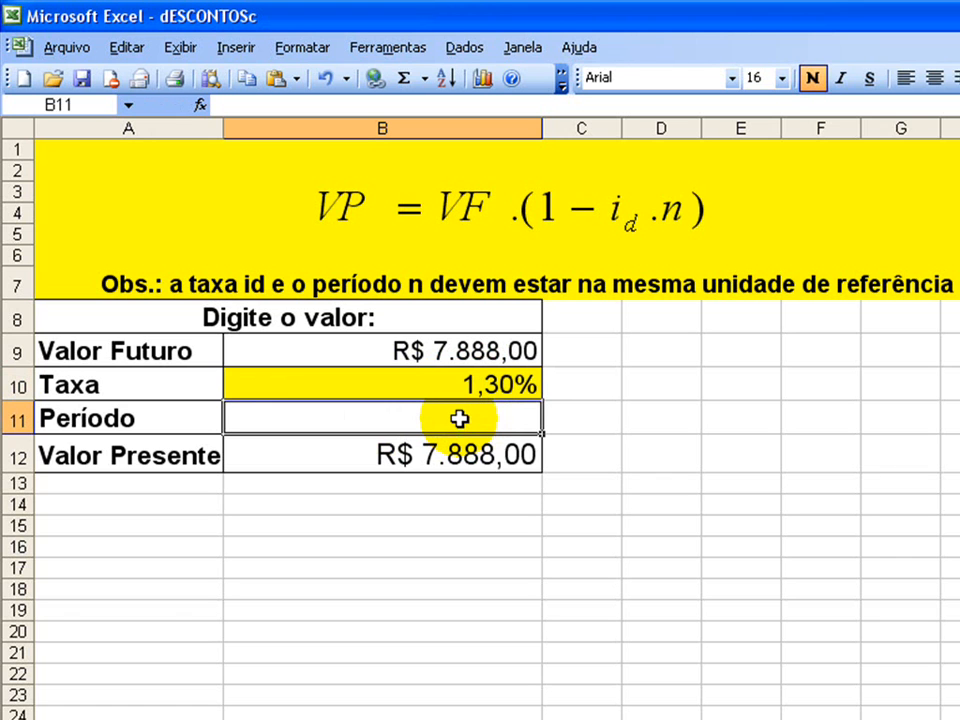
- Enter 2 as the Período in cell B11 to calculate the present value
type("2")
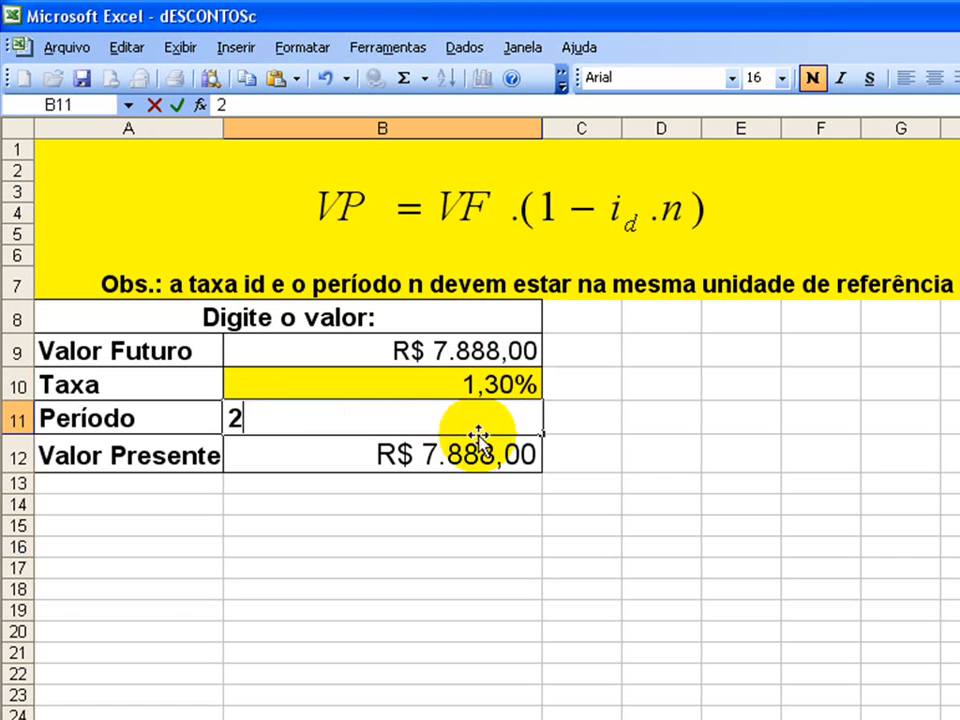
left_click(489, 484)
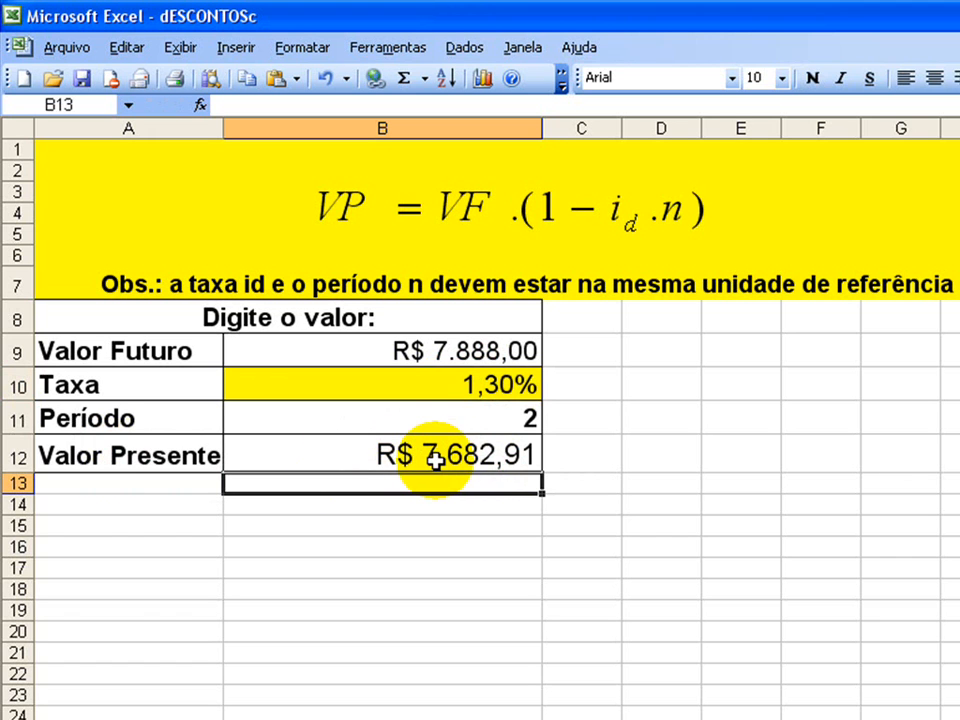
left_click(637, 450)
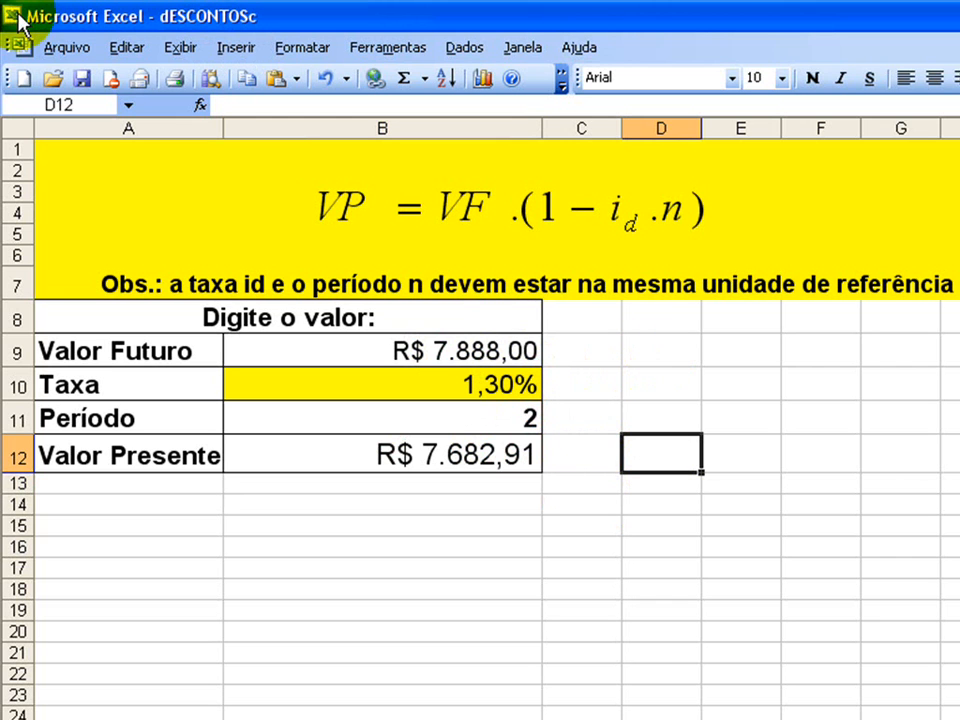
- Display the Formulários set of form controls in the workbook
left_click(174, 50)
mouse_move(211, 142)
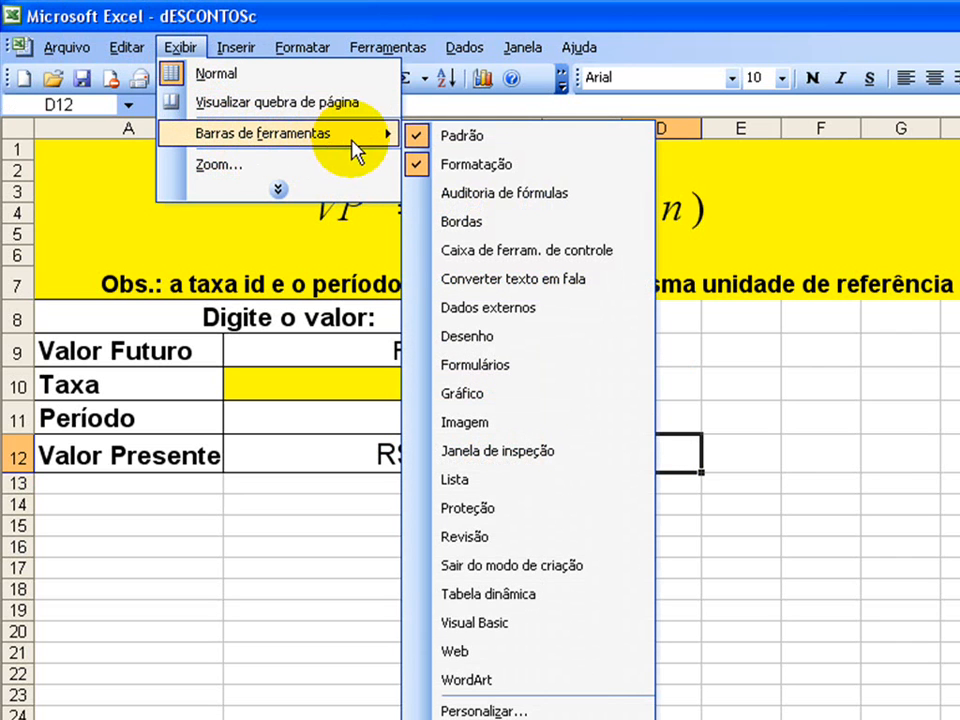
left_click(483, 366)
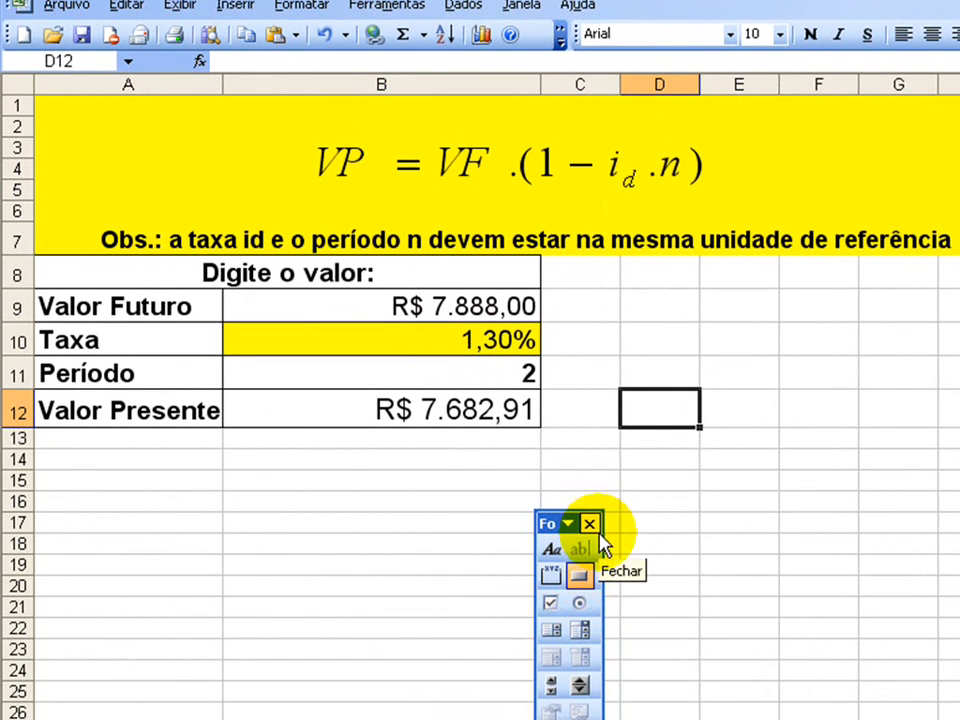
- Draw a form button over cell D12 and start recording a new macro for it, stored in this workbook
left_click(581, 575)
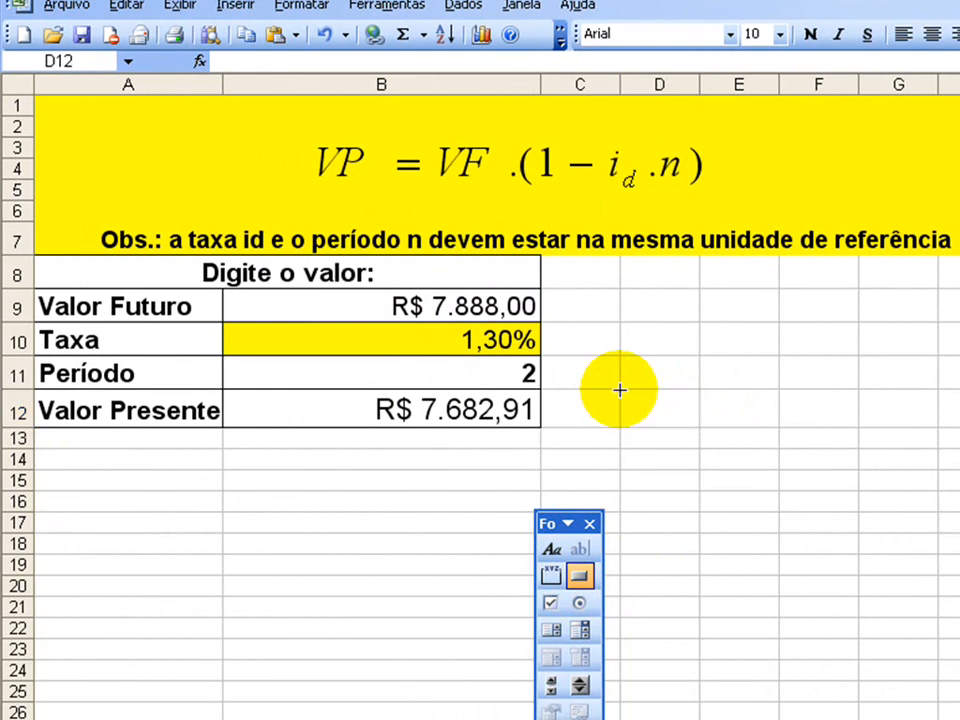
left_click_drag(620, 390, 700, 428)
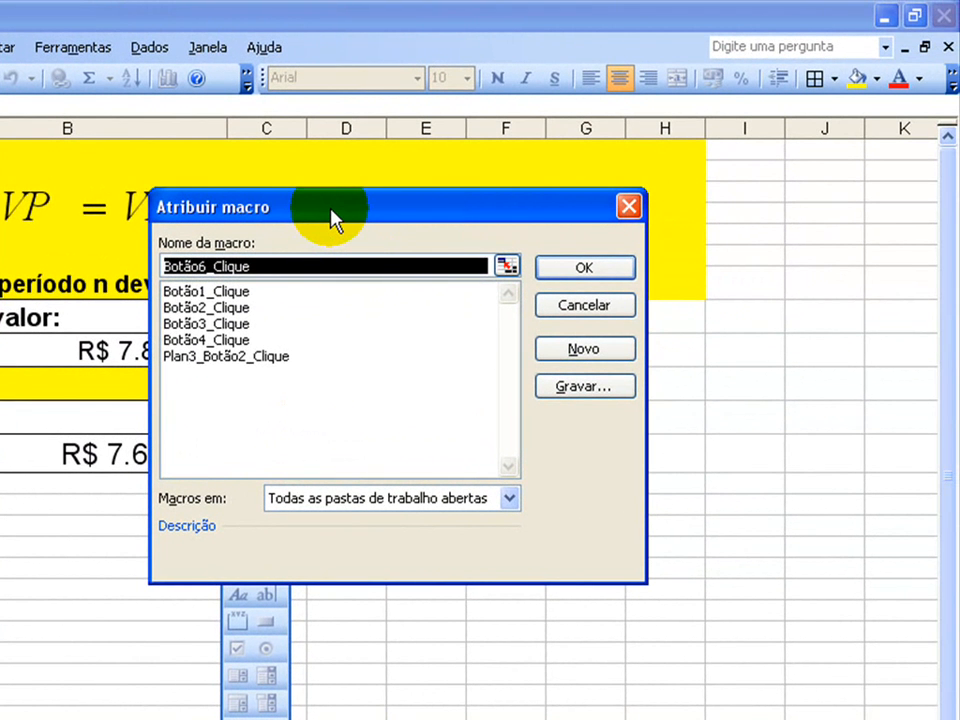
left_click(584, 387)
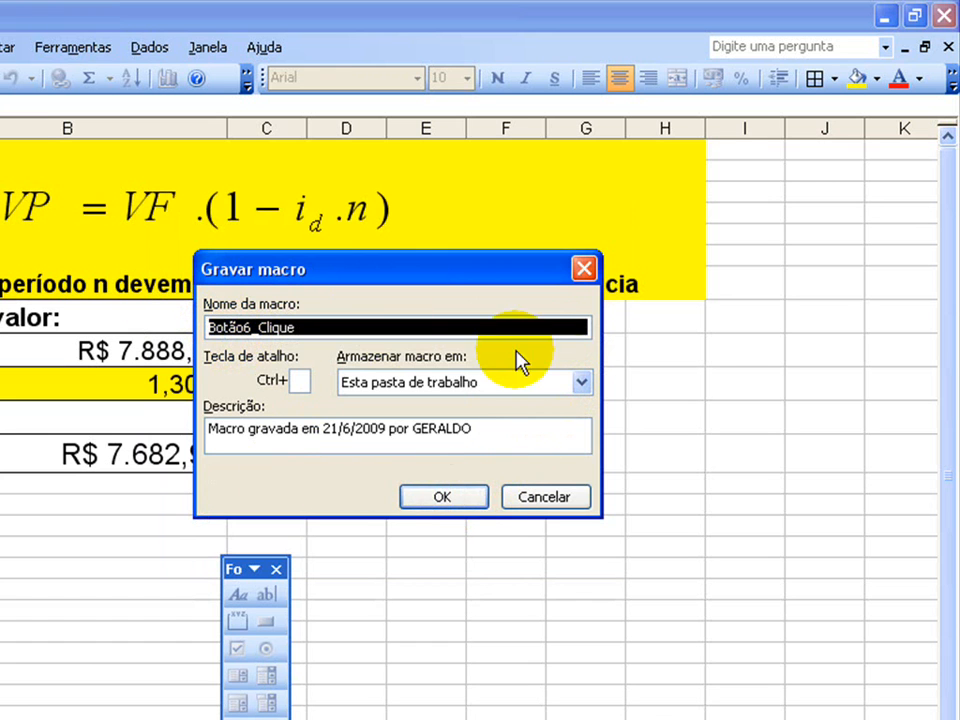
left_click(483, 506)
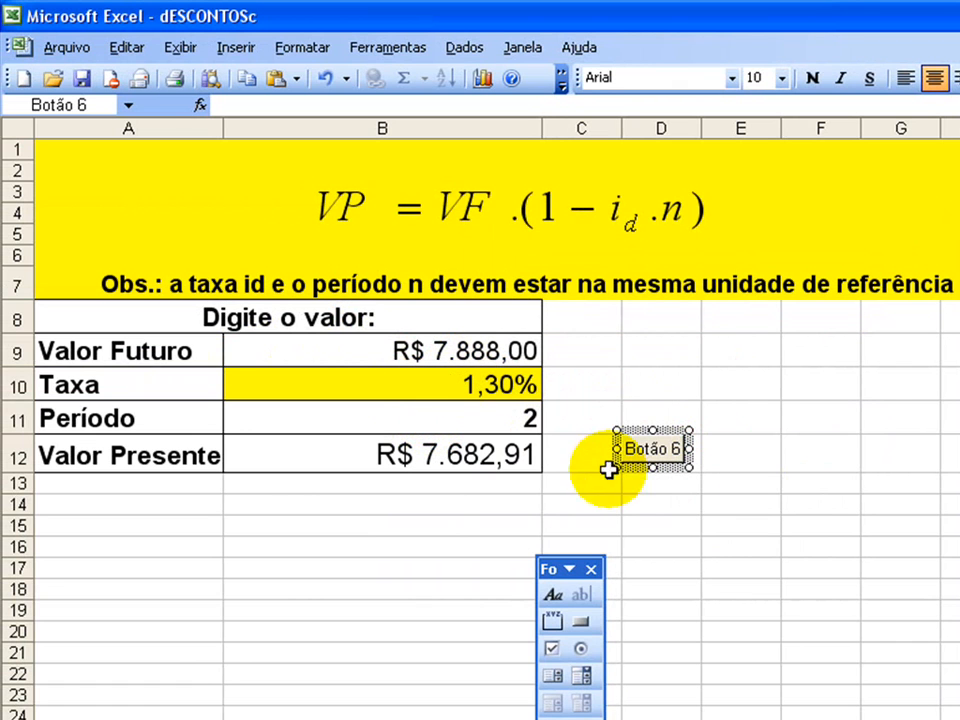
- Reset the Valor Futuro in cell B9 to 0 while the macro records
double_click(395, 349)
left_click_drag(505, 349, 540, 345)
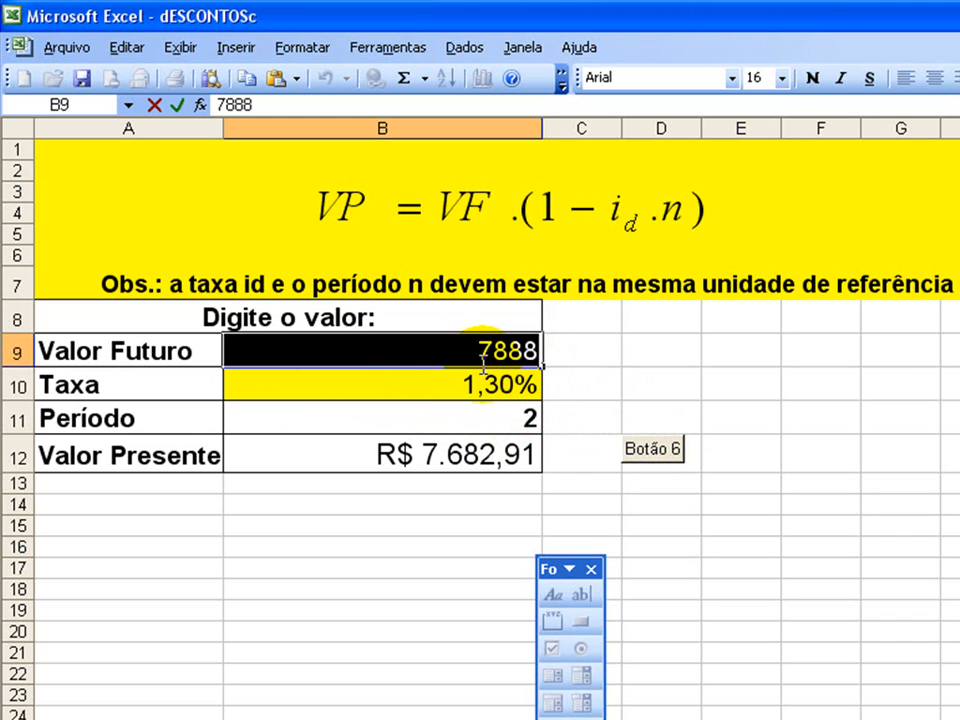
type("0")
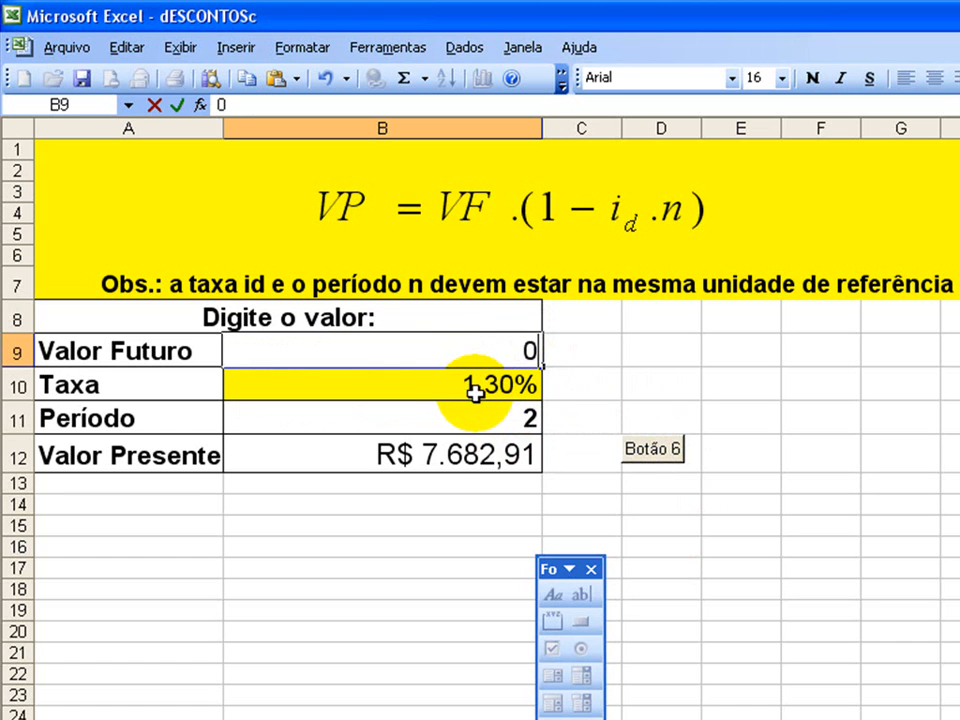
key("Return")
- Reset the Taxa in cell B10 and the Período in cell B11 to 0 while the macro records
double_click(467, 383)
left_click_drag(467, 383, 531, 387)
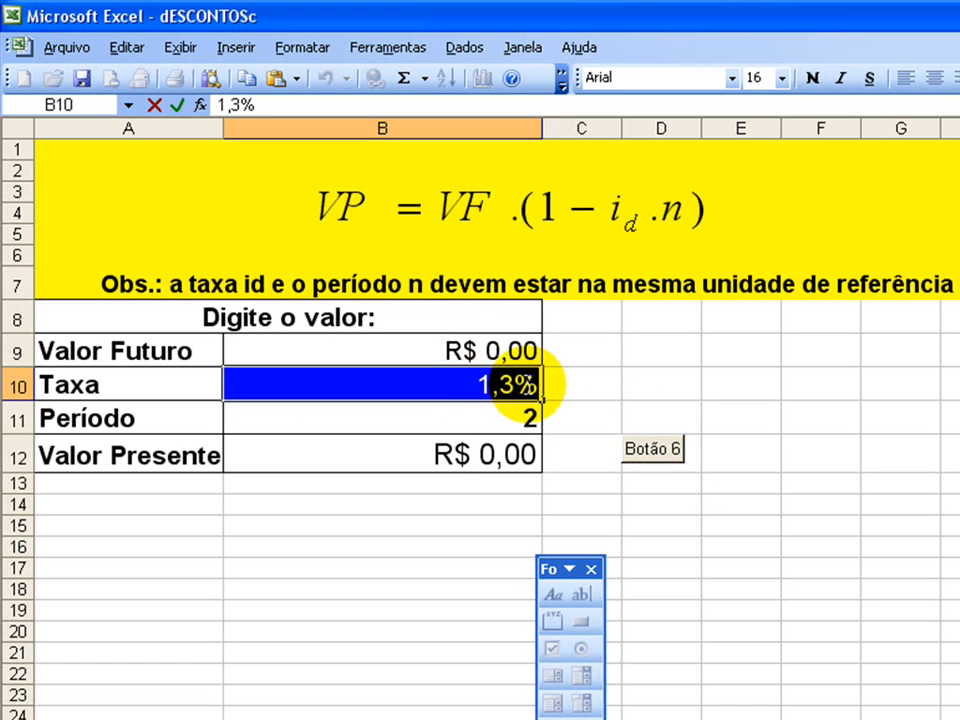
type("0")
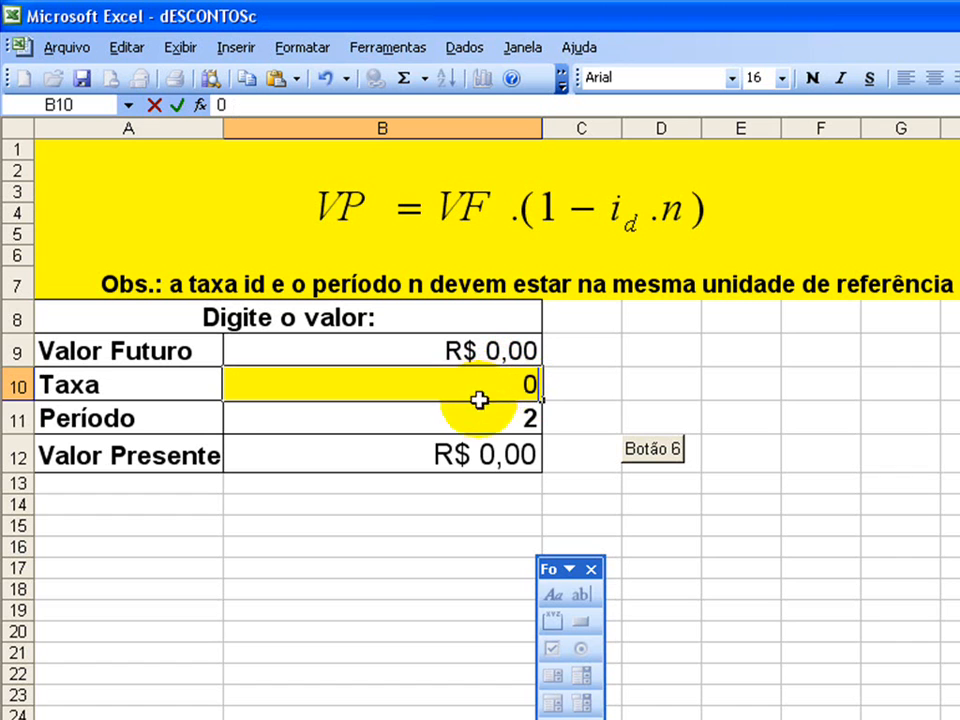
key("Return")
double_click(531, 418)
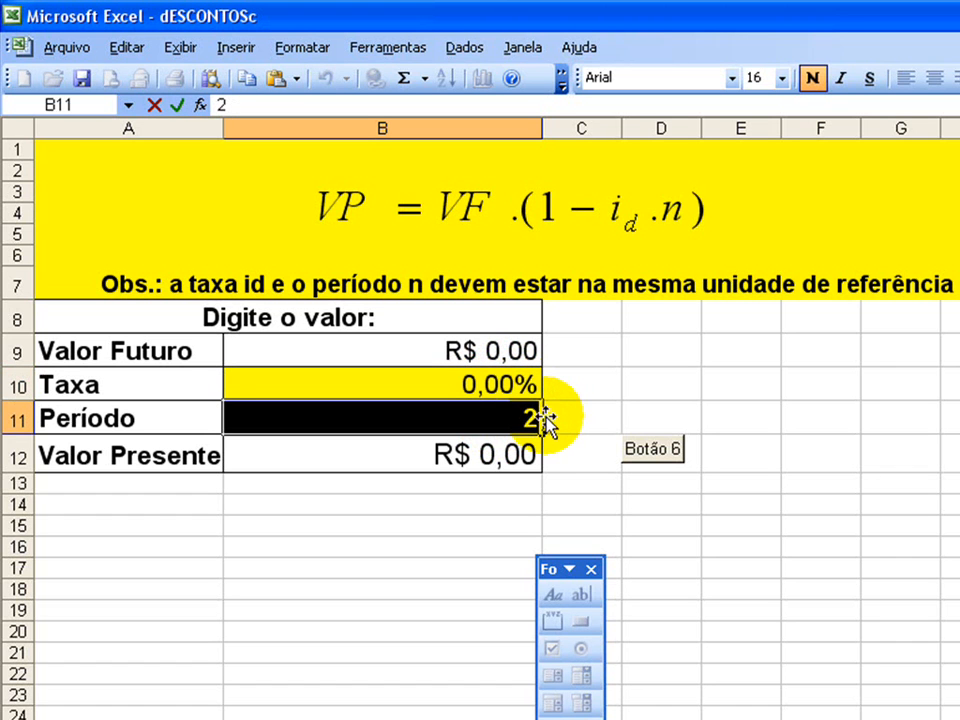
type("0")
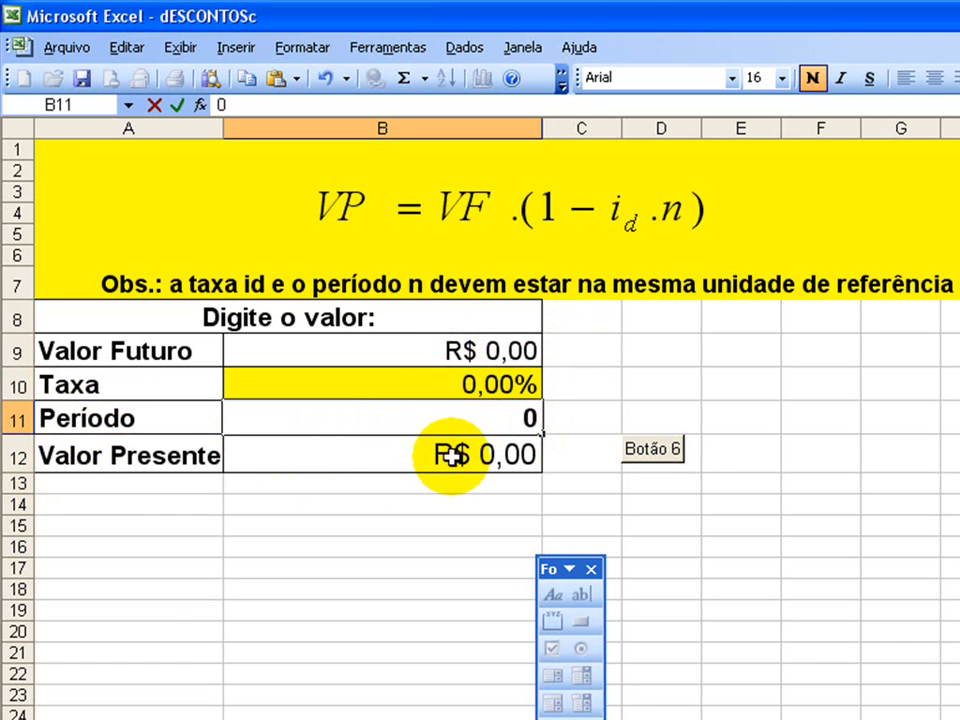
left_click(616, 385)
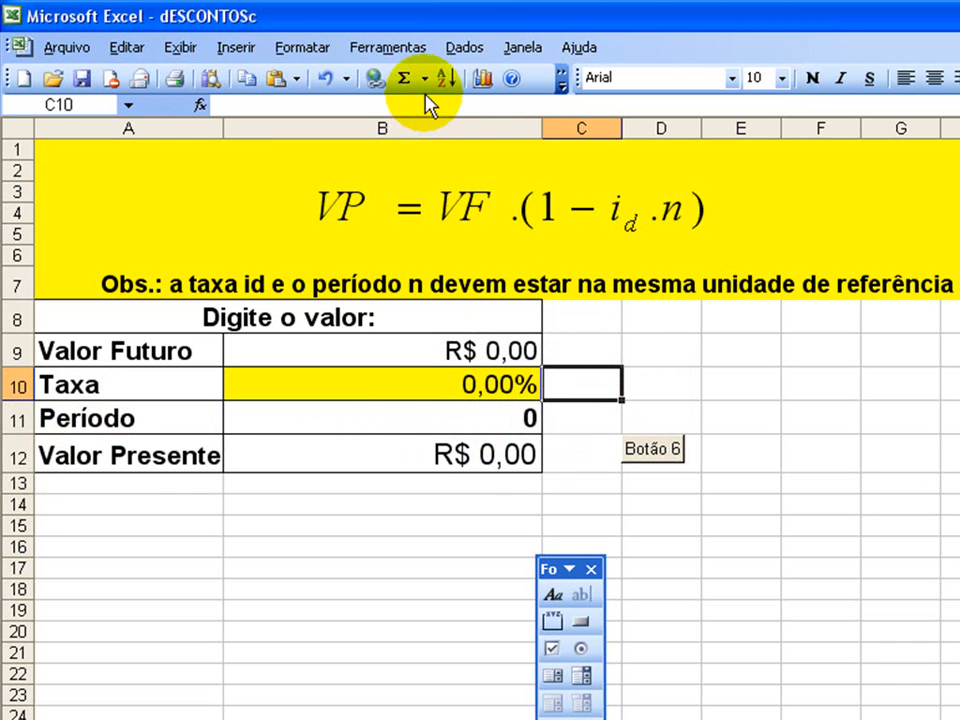
- Stop recording the macro and hide the Formulários set of form controls
left_click(396, 50)
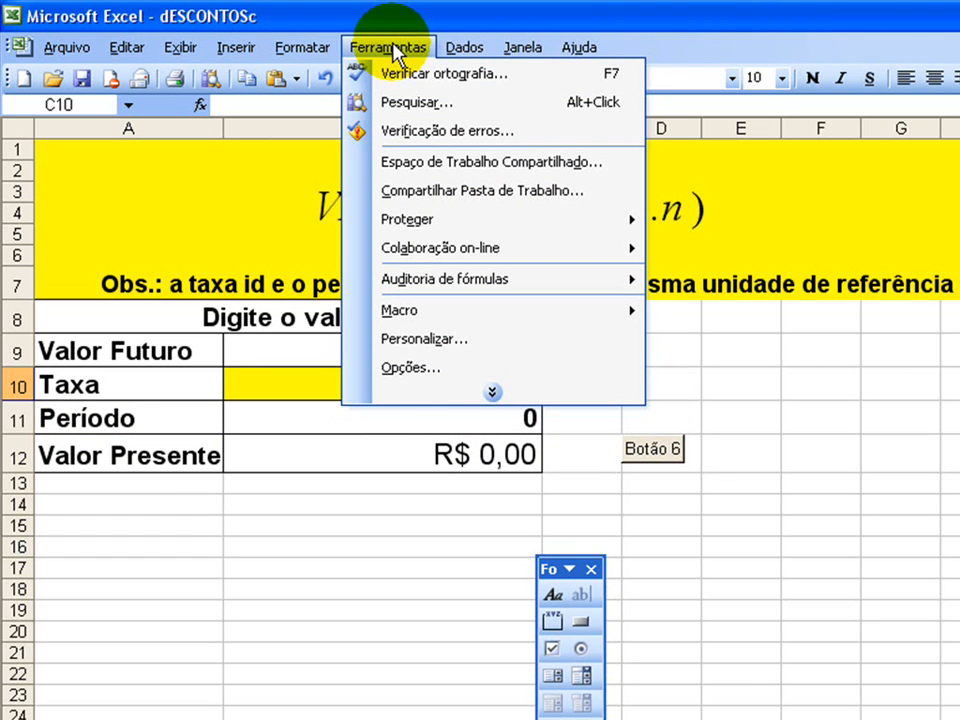
mouse_move(405, 318)
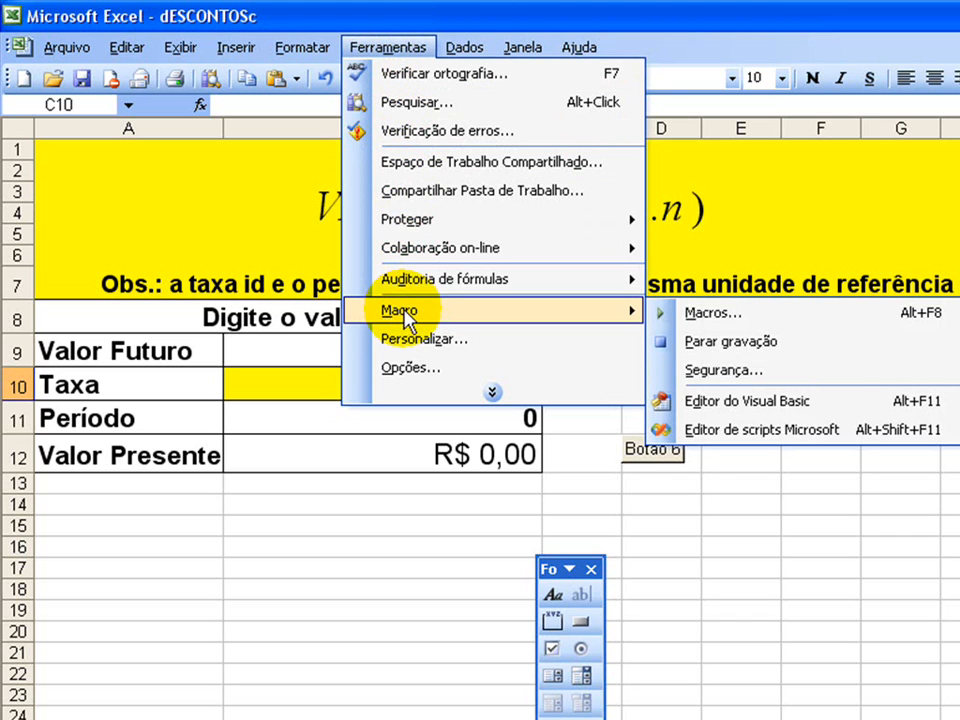
left_click(697, 343)
left_click(385, 47)
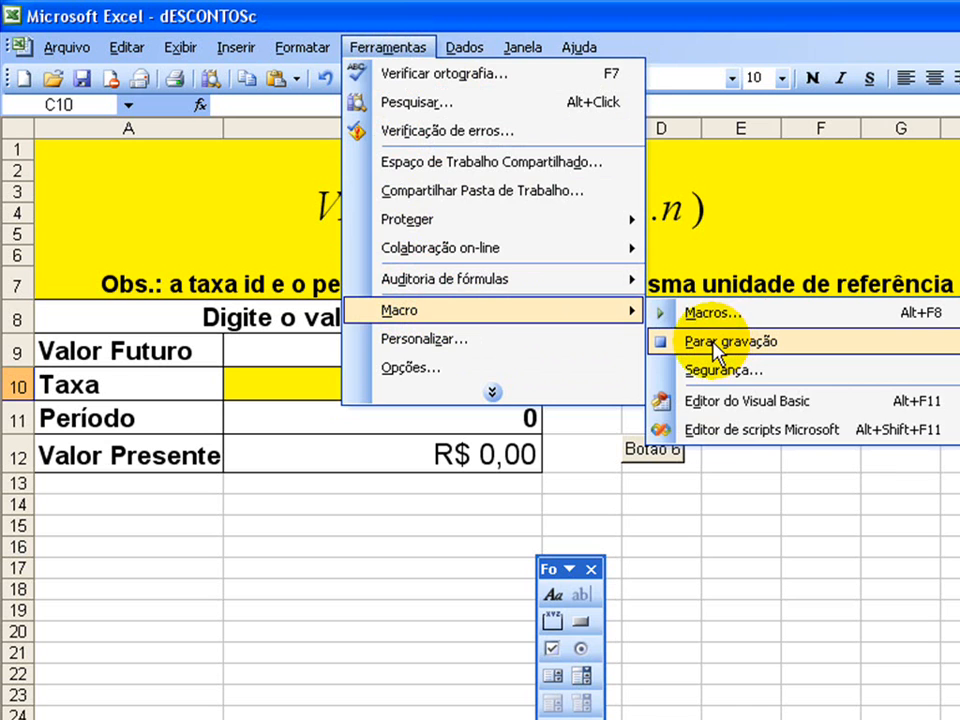
left_click(713, 343)
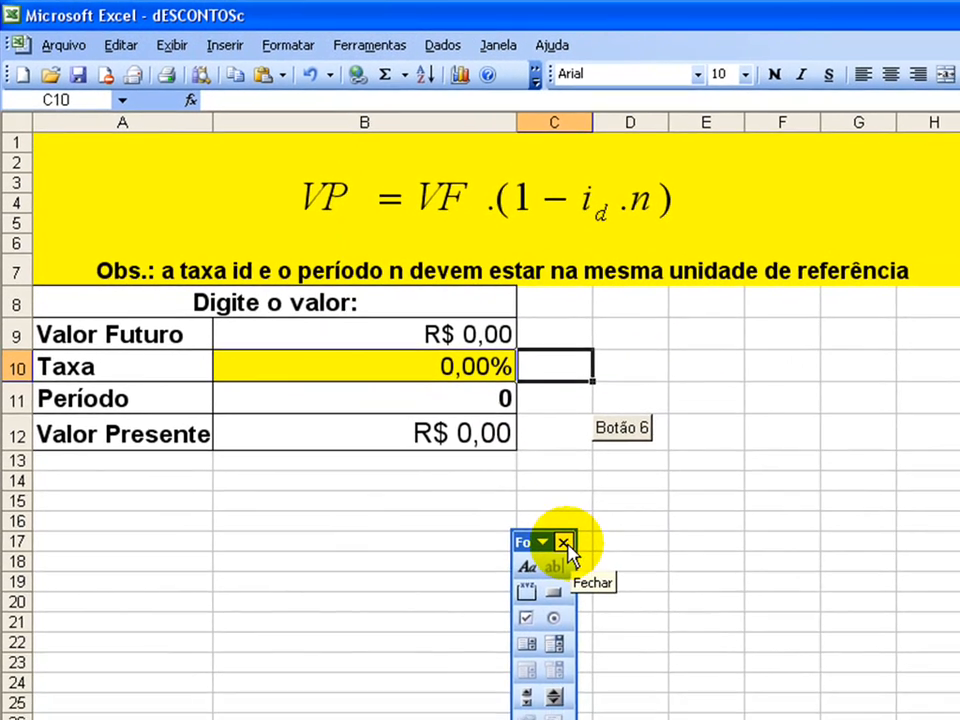
left_click(590, 571)
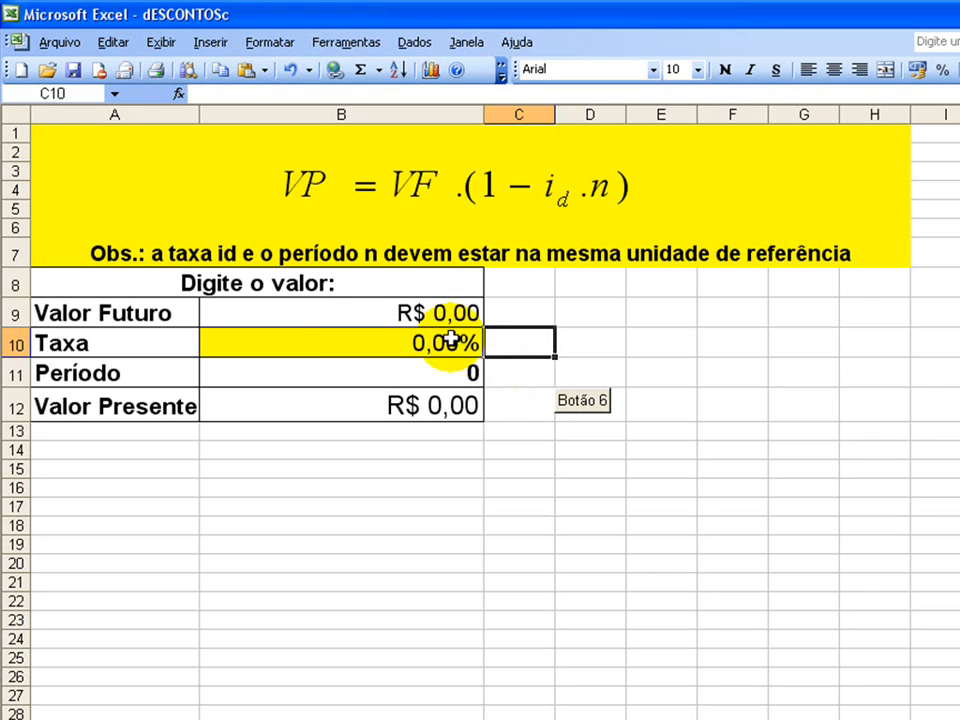
- Test the new button by entering Valor Futuro 6880, Taxa 1,23% and Período 3, and running its macro to clear them
left_click(433, 317)
double_click(421, 318)
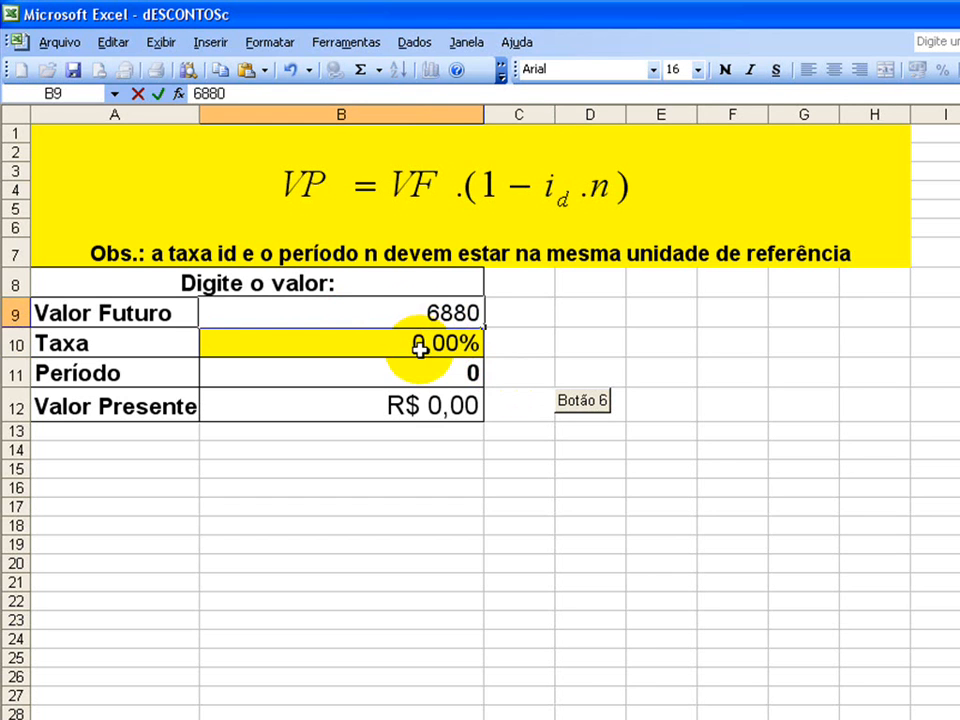
left_click(420, 347)
double_click(409, 347)
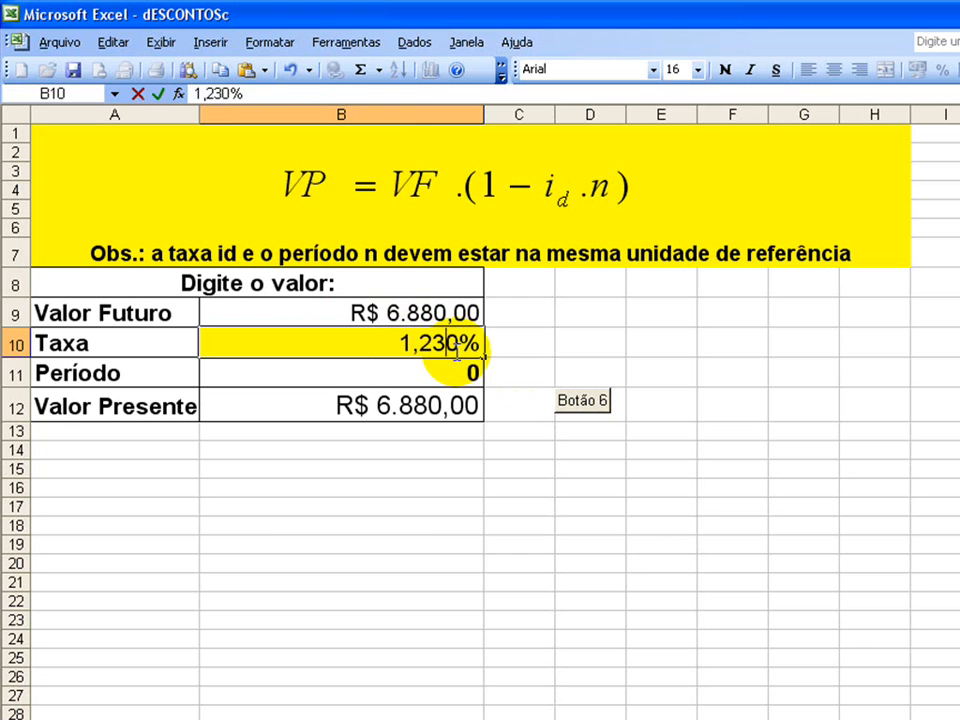
key("BackSpace")
left_click(444, 374)
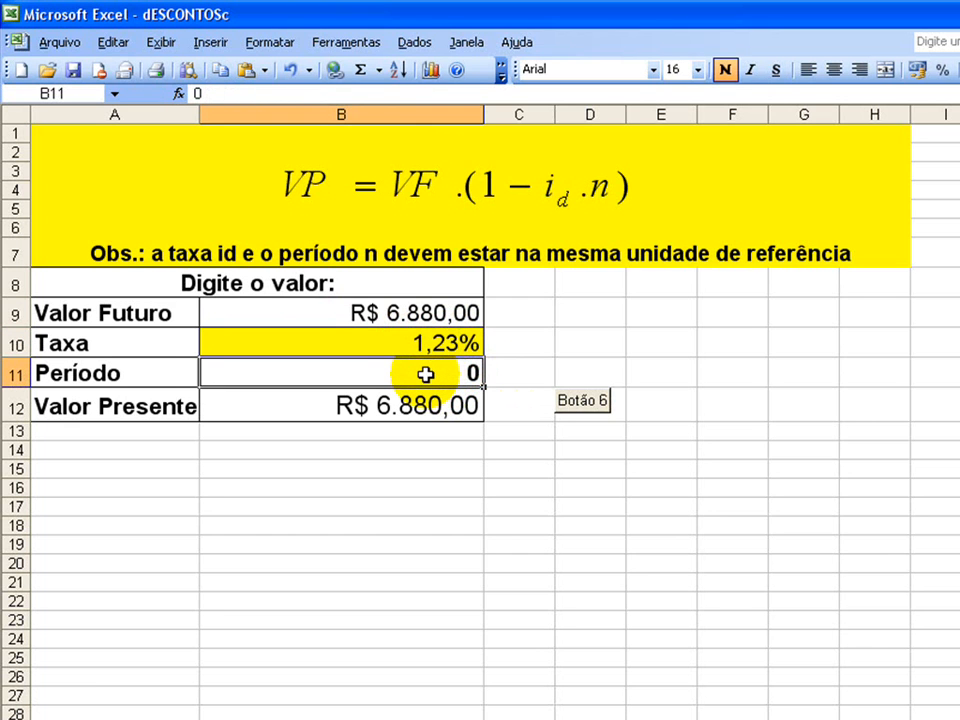
type("3")
left_click(494, 410)
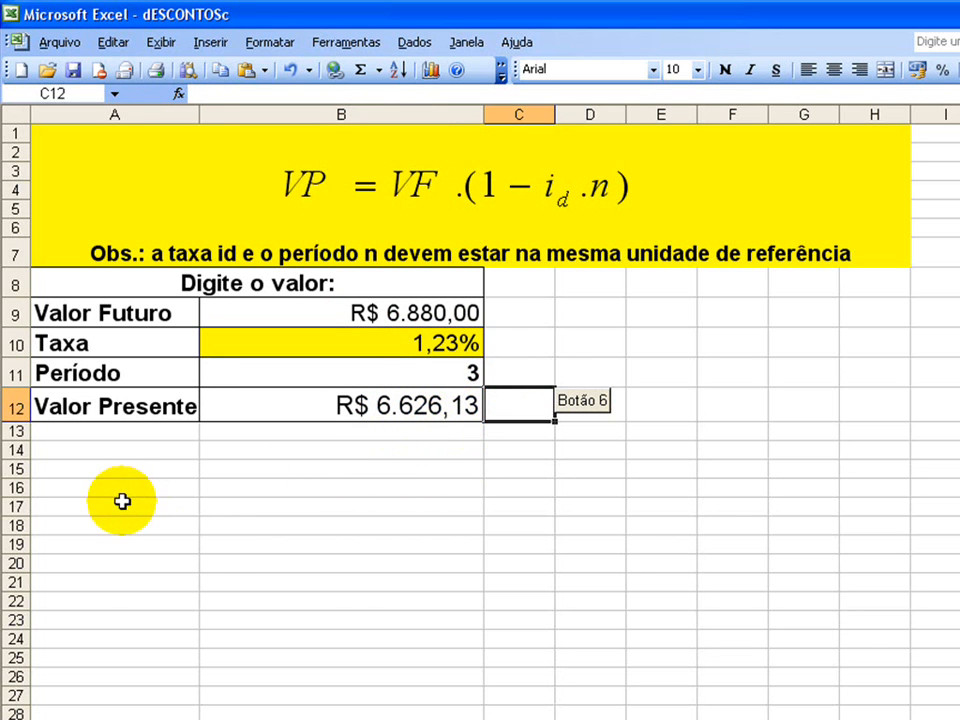
left_click(583, 404)
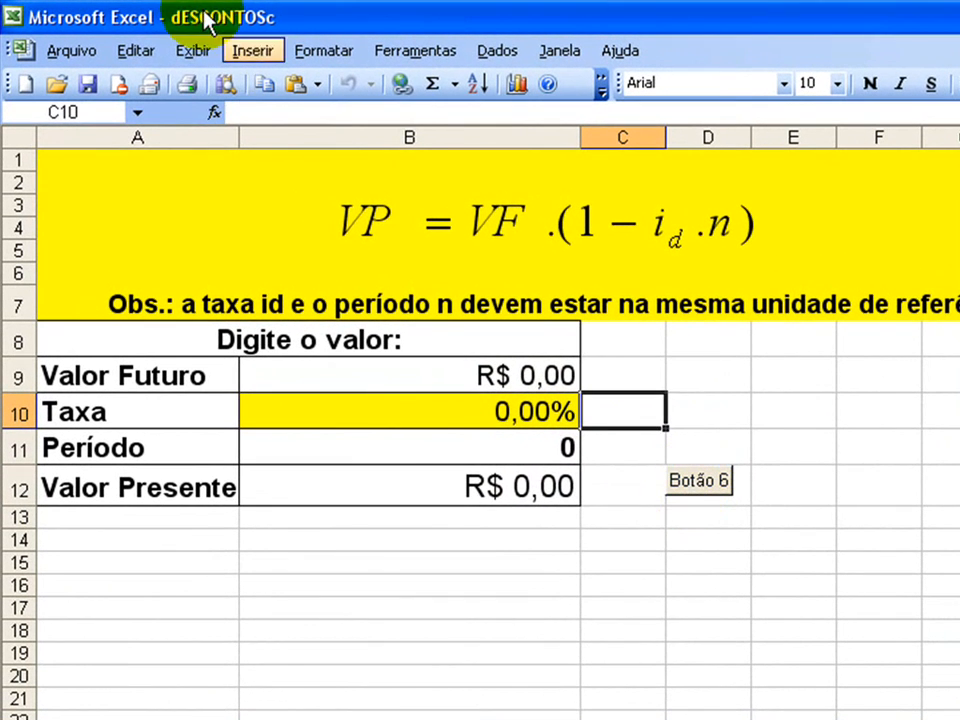
- Display the Formulários set of form controls again and change the macro button's caption to Limpar
left_click(195, 51)
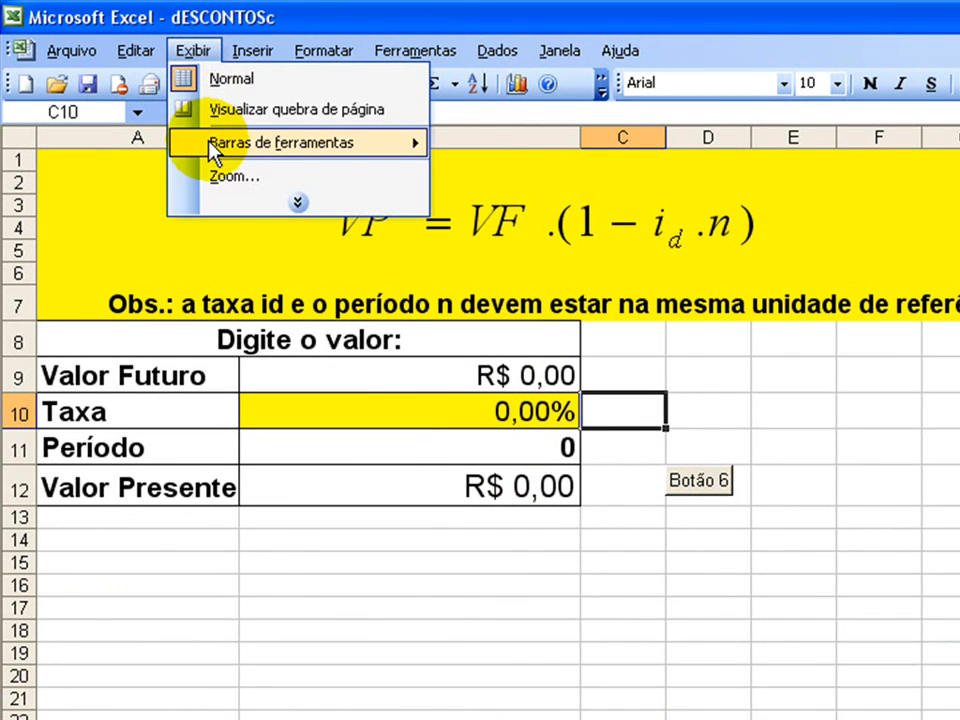
mouse_move(213, 148)
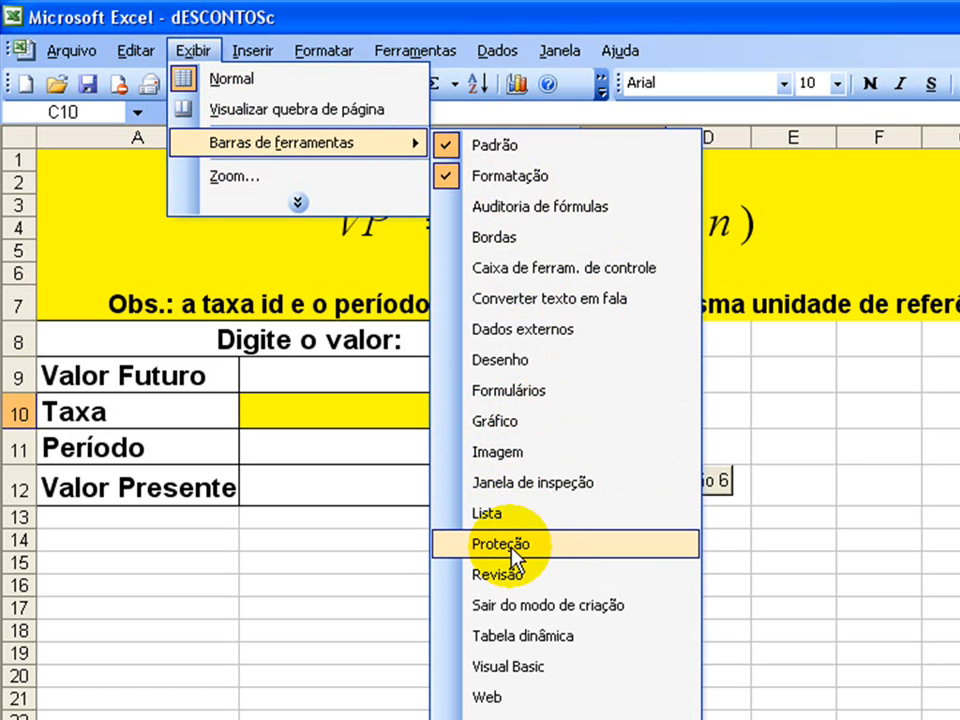
left_click(540, 392)
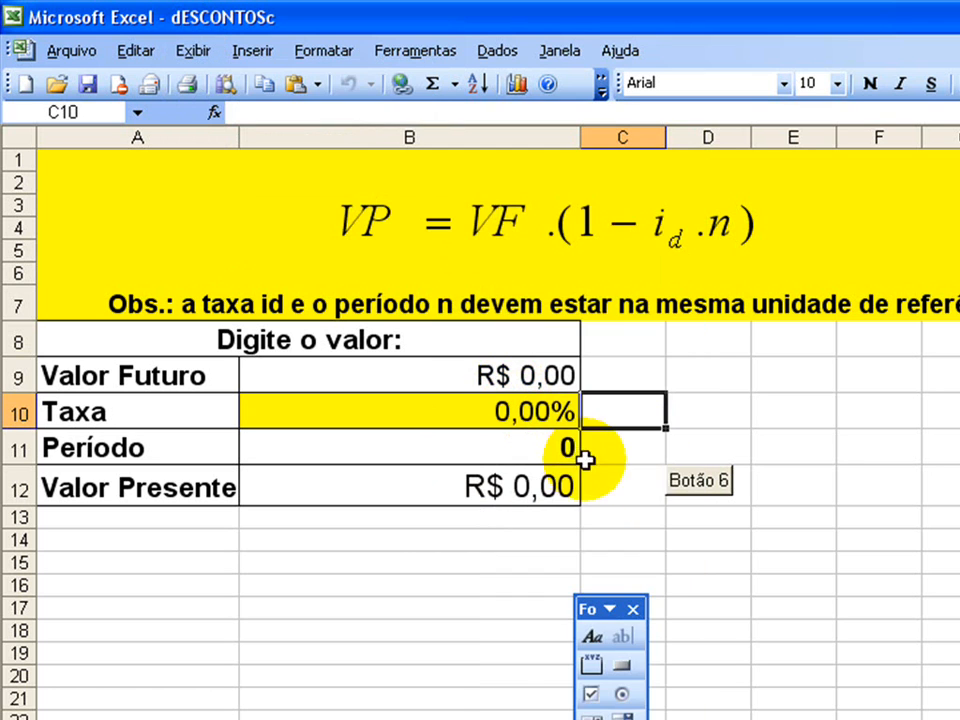
right_click(700, 492)
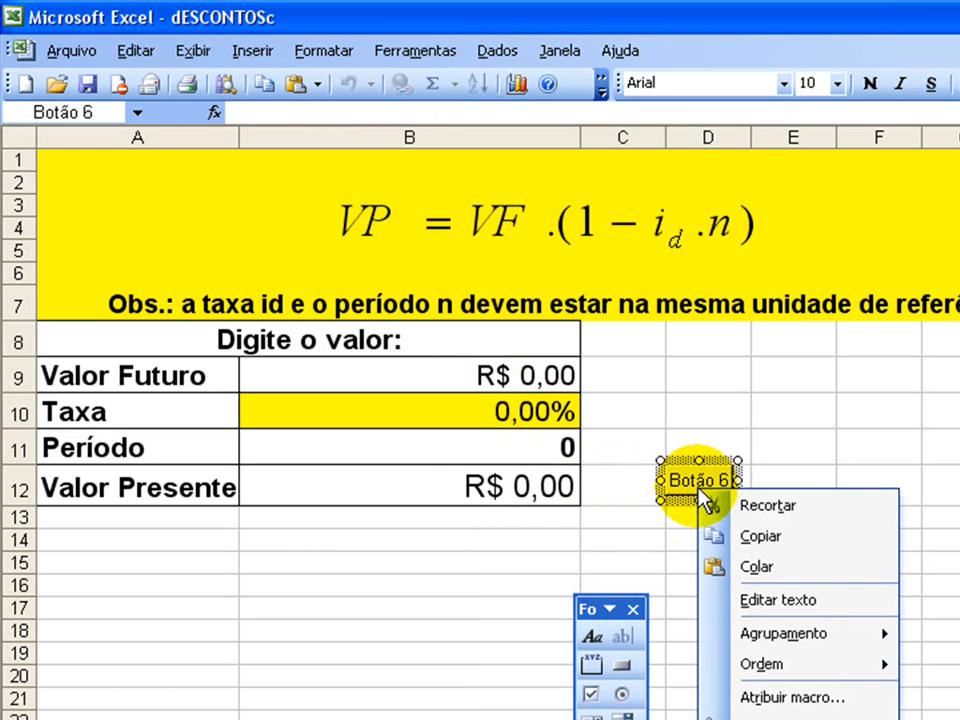
left_click(755, 604)
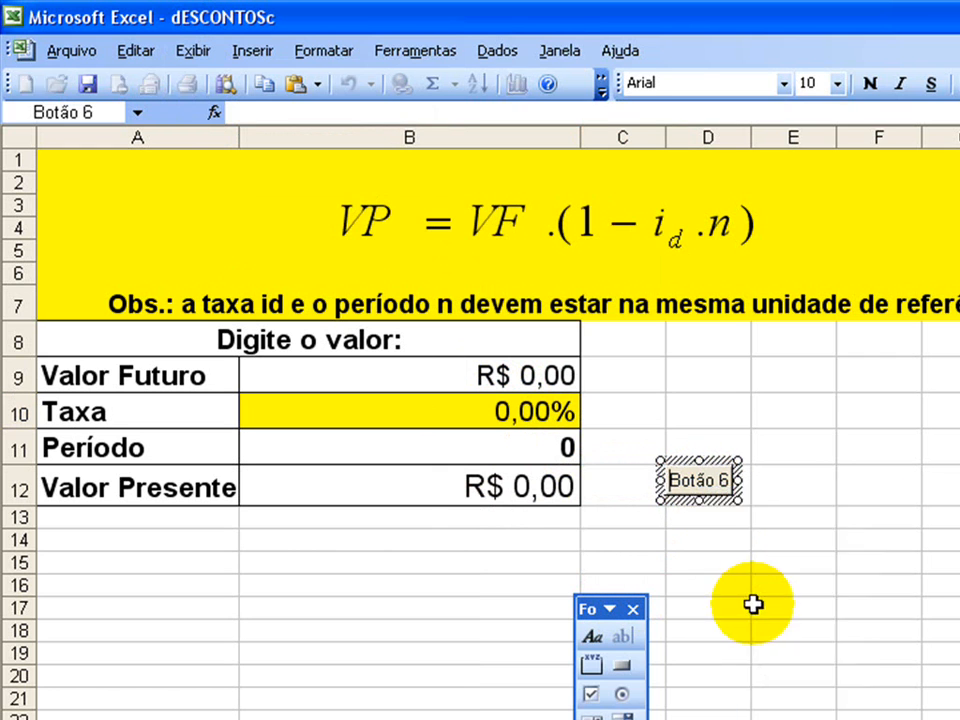
left_click_drag(669, 478, 767, 478)
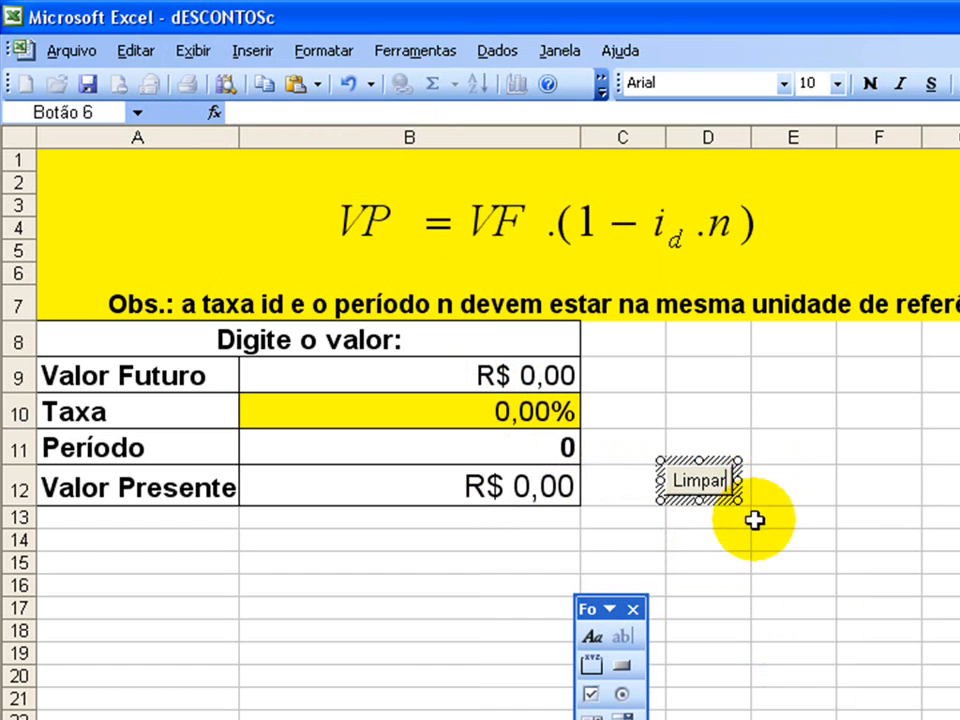
left_click(754, 519)
left_click(712, 484)
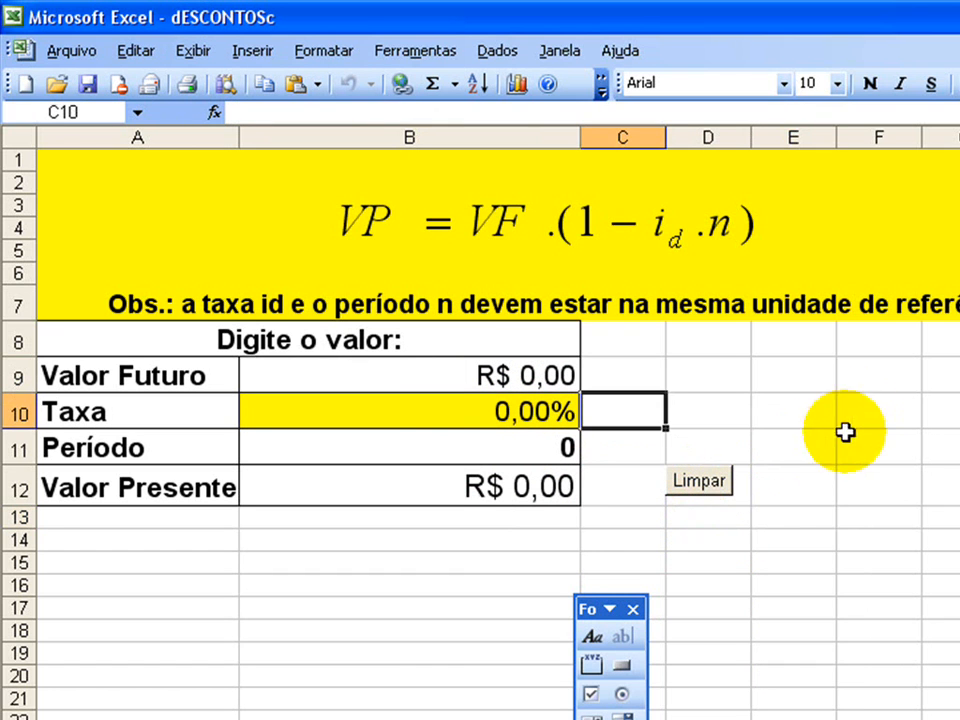
- Format the Limpar button's caption in bold at font size 12
left_click(815, 450)
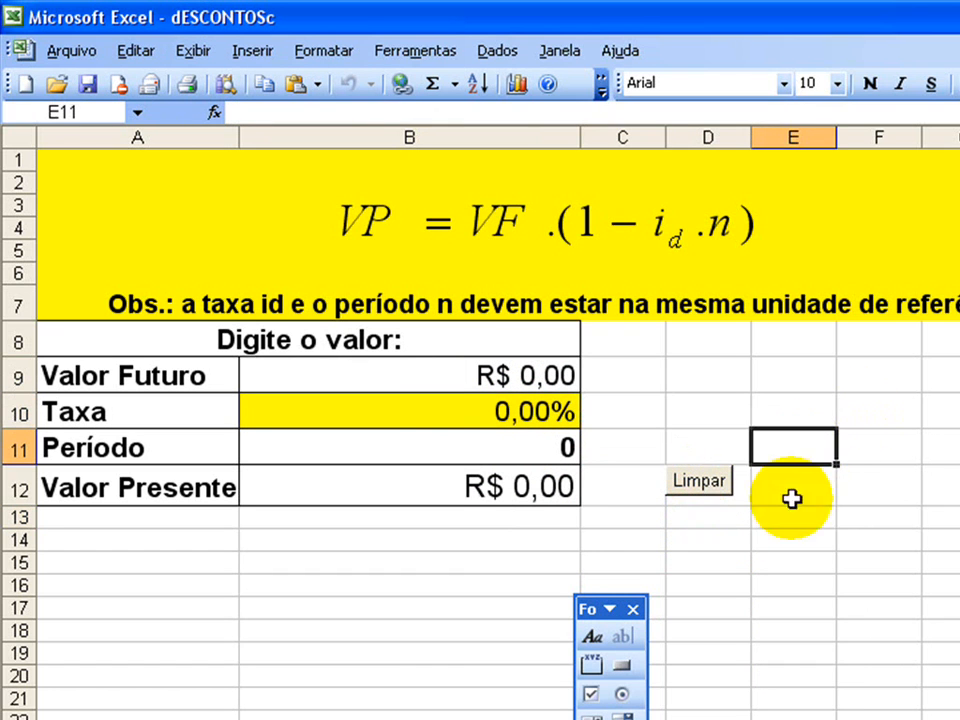
left_click(698, 484)
right_click(699, 486)
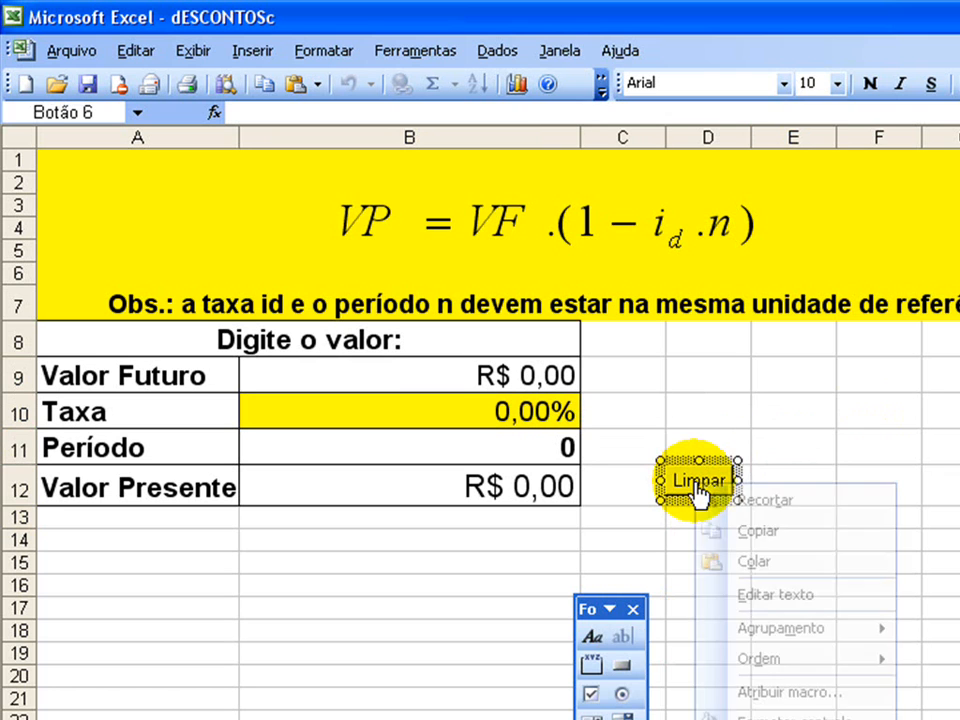
left_click(770, 595)
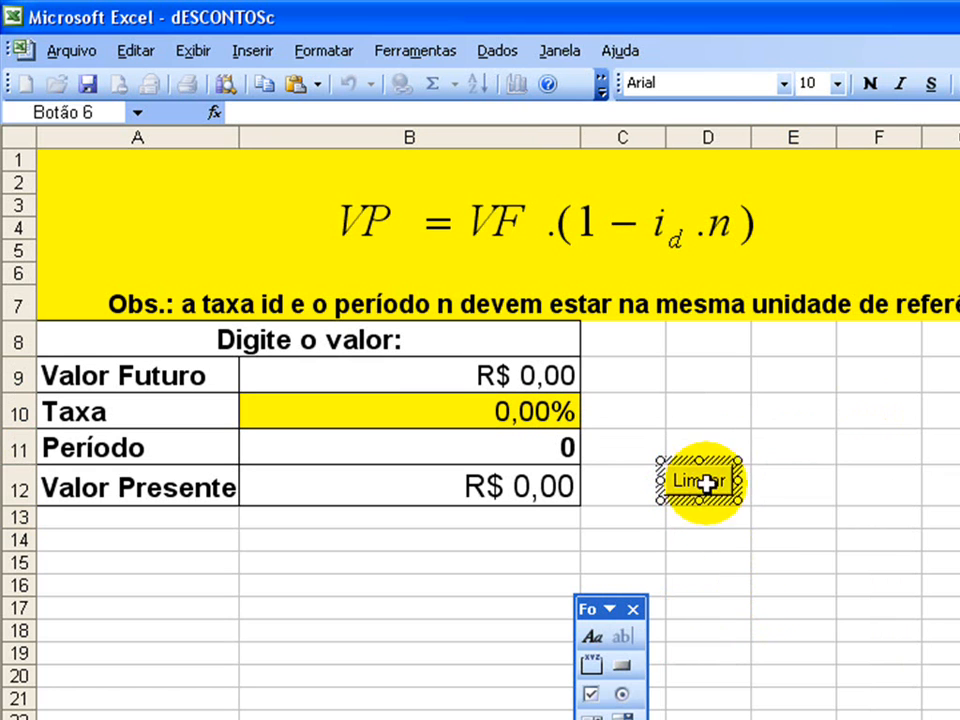
left_click(869, 83)
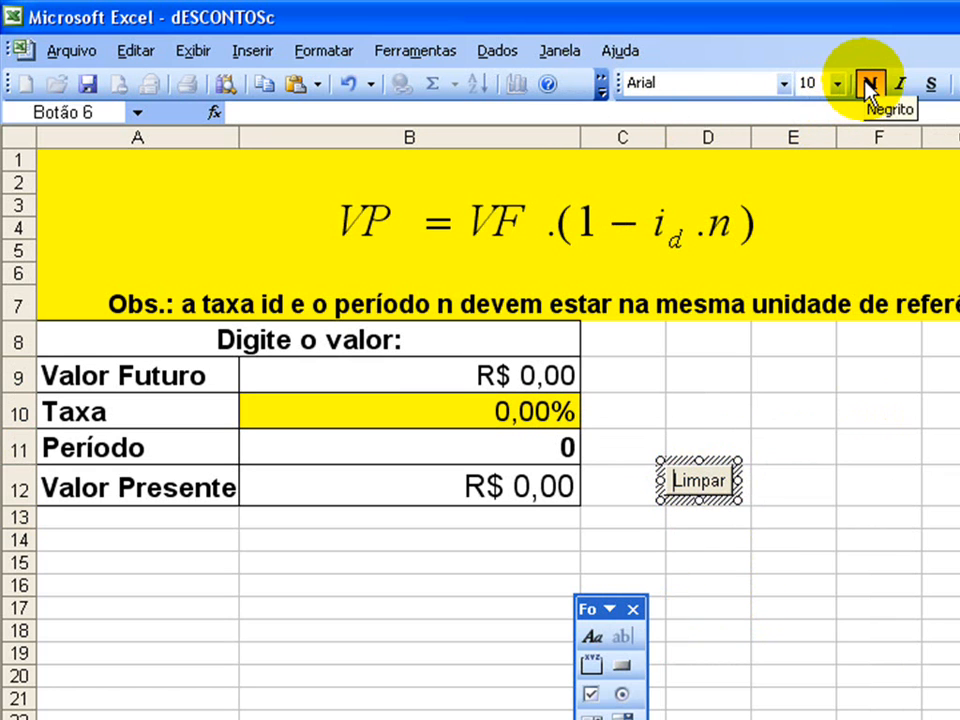
left_click_drag(672, 480, 728, 480)
left_click(871, 86)
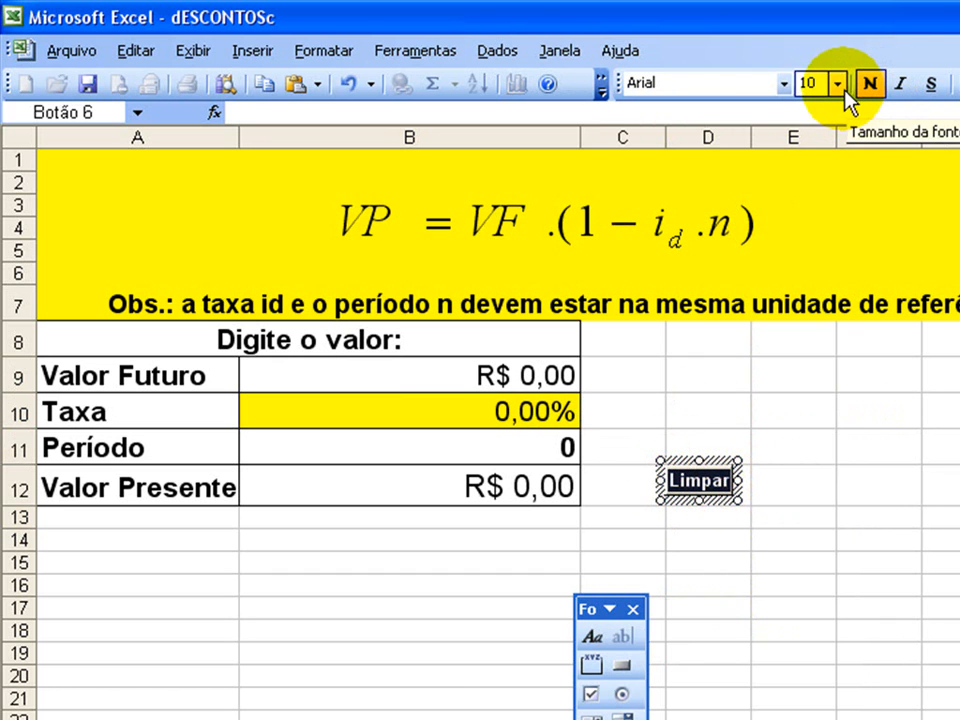
left_click(837, 84)
left_click(806, 178)
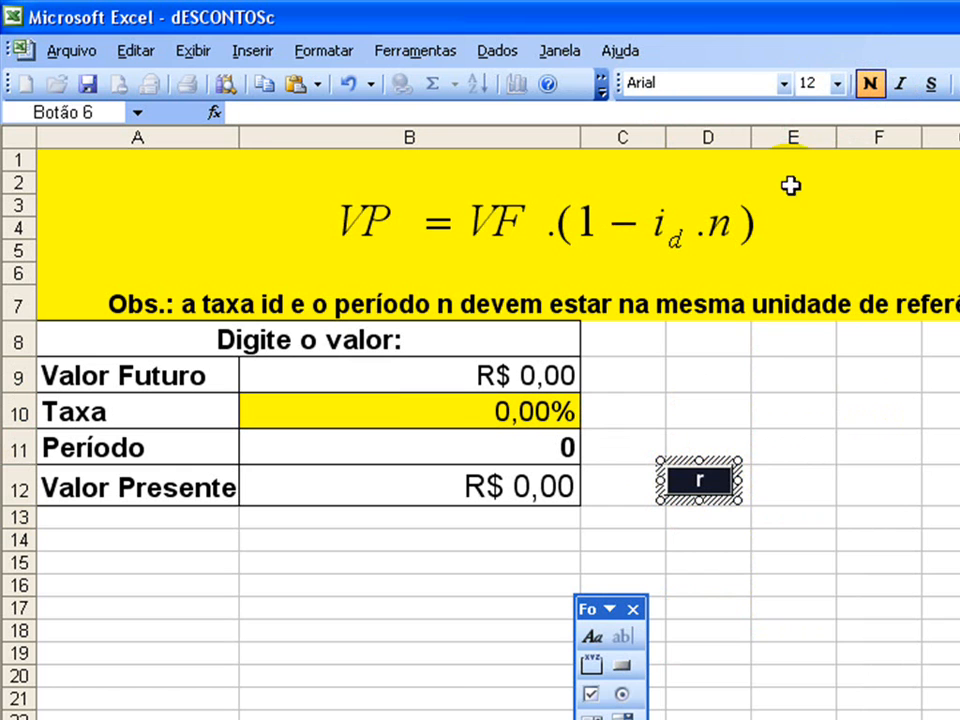
- Widen the Limpar button so it extends into cell E12, and hide the Formulários set of form controls
left_click_drag(738, 499, 806, 500)
left_click(784, 422)
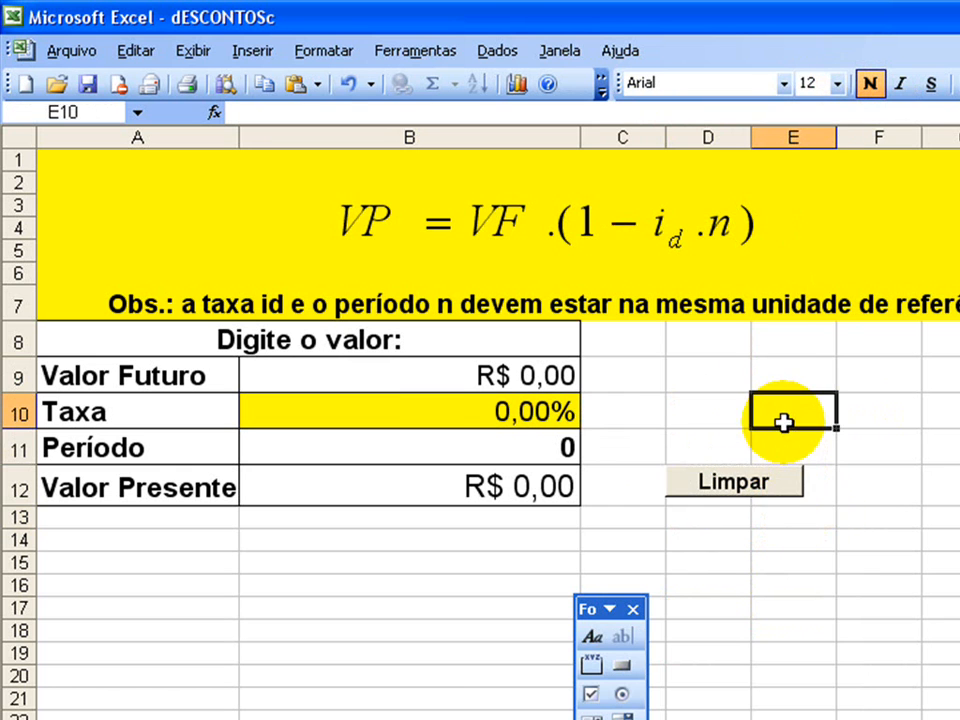
left_click(740, 483)
left_click(875, 540)
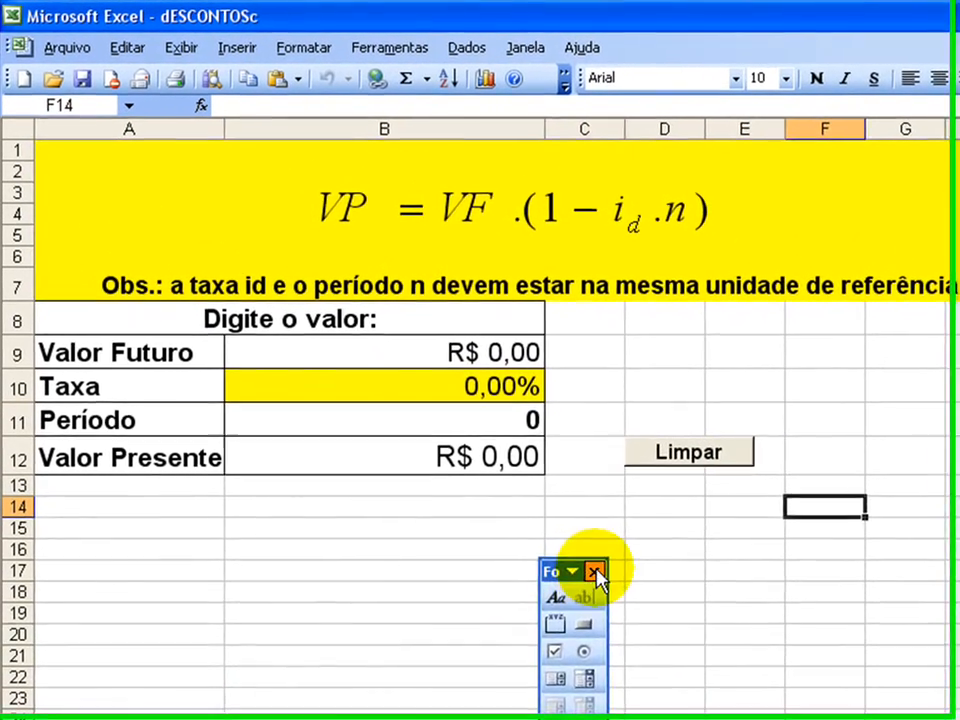
left_click(475, 455)
left_click(460, 426)
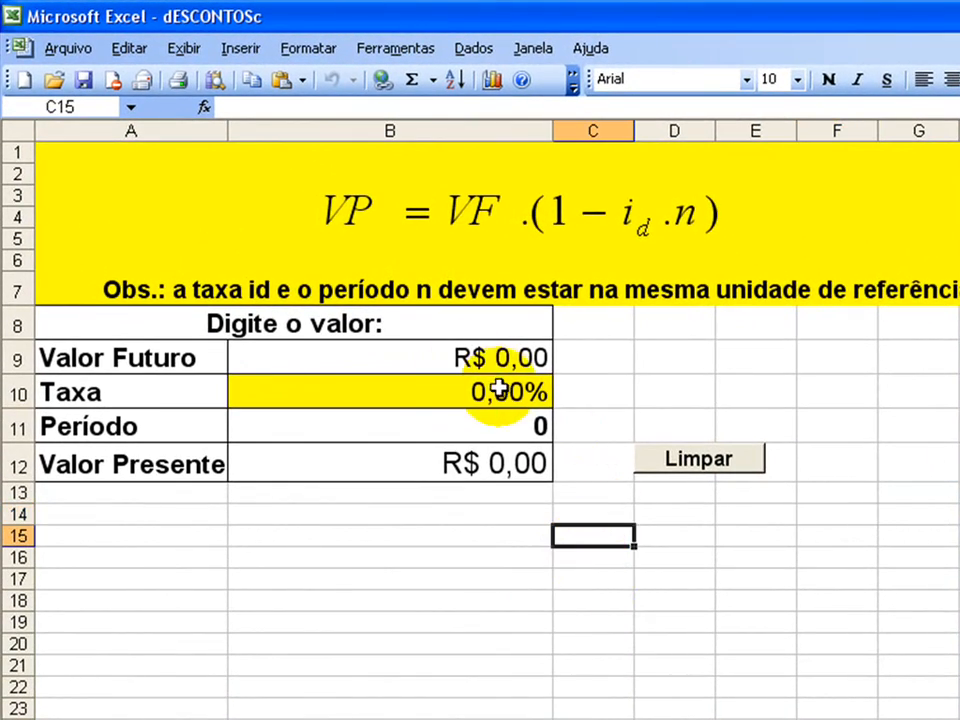
- Enter 68880 as the Valor Futuro, 1,45% as the Taxa and 2 as the Período to calculate the present value
double_click(454, 358)
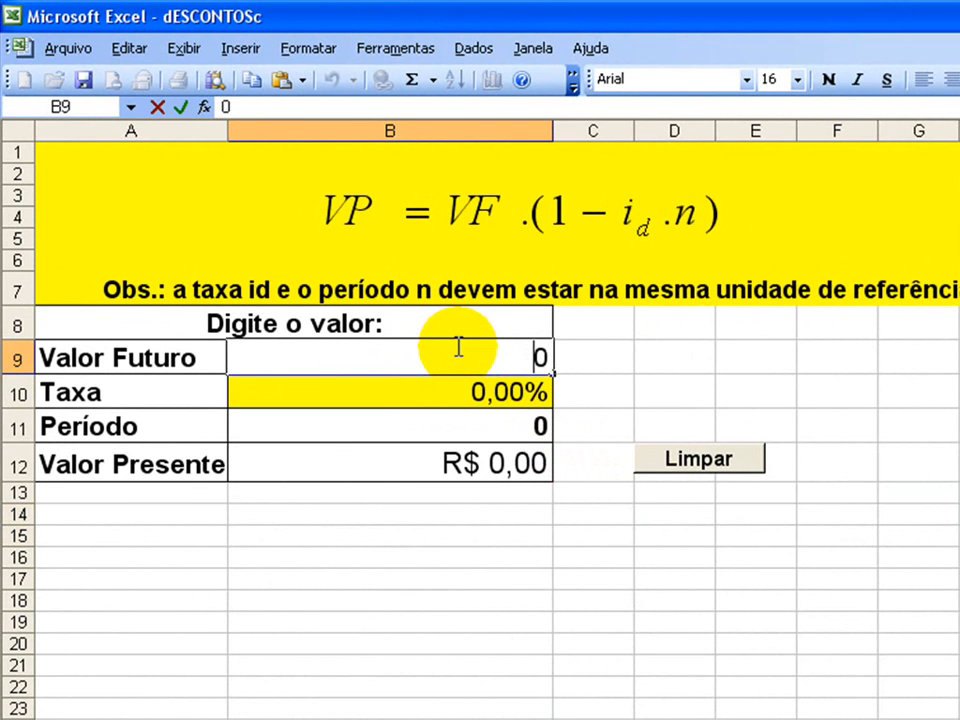
type("688")
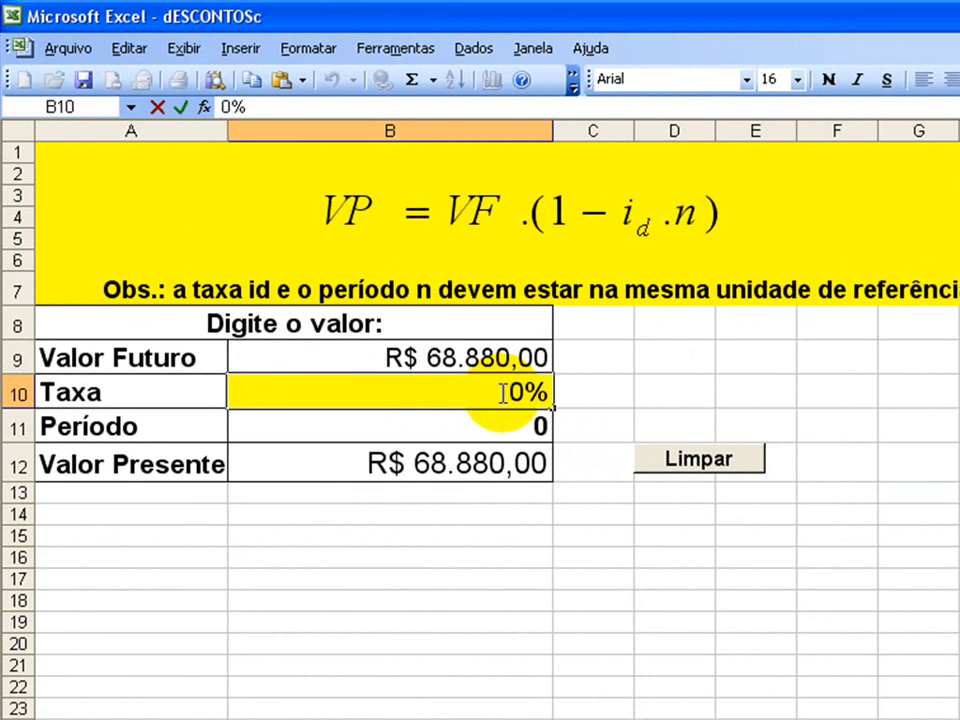
double_click(512, 392)
type("1,45")
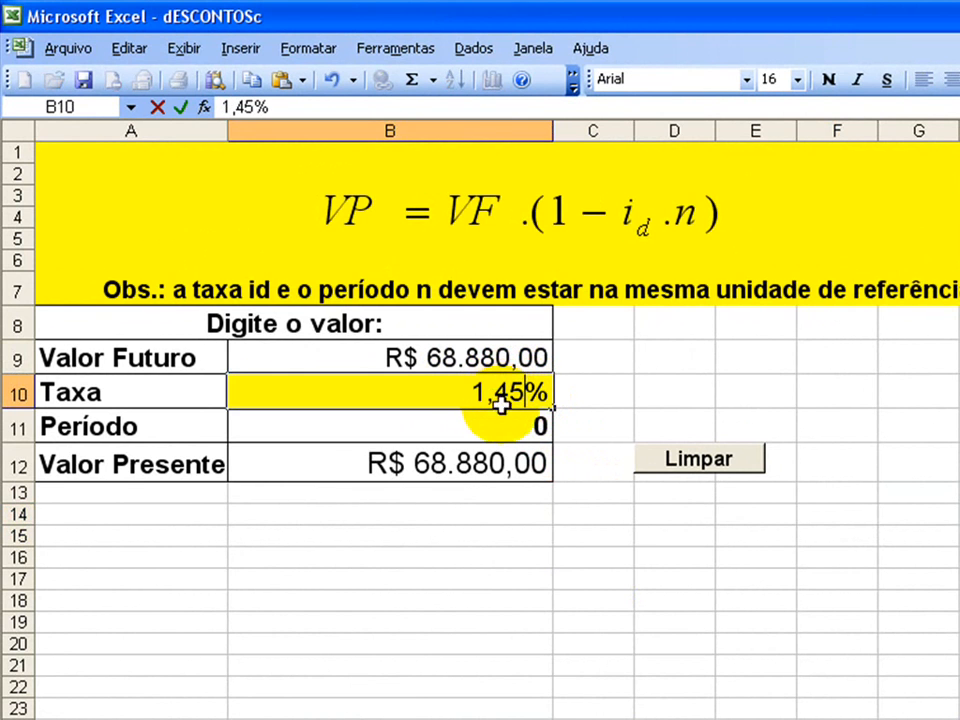
left_click(493, 421)
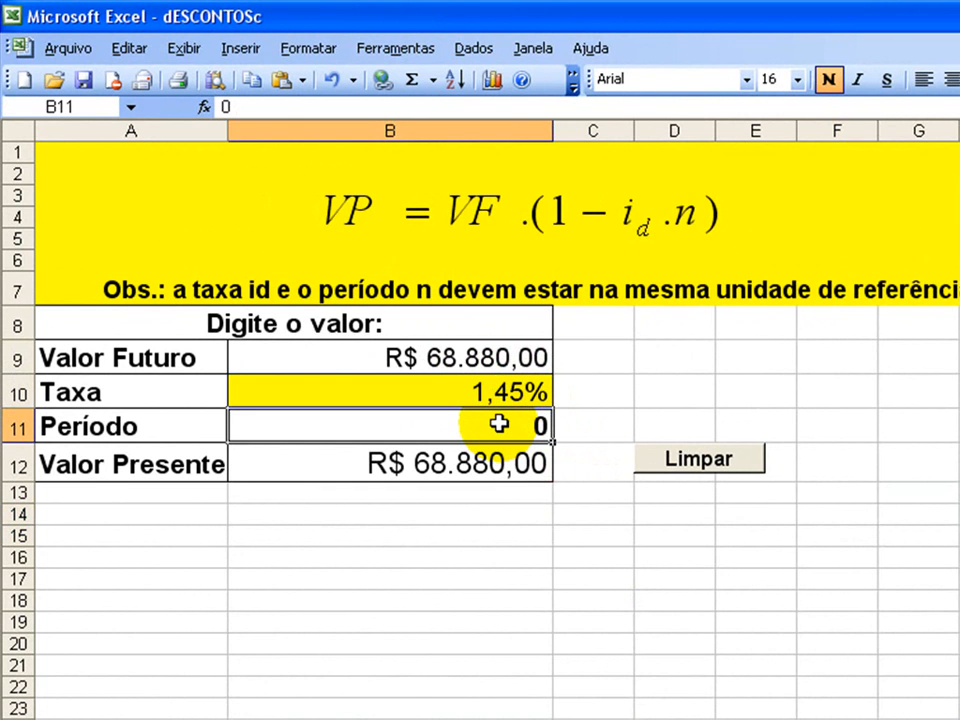
type("2")
left_click(525, 517)
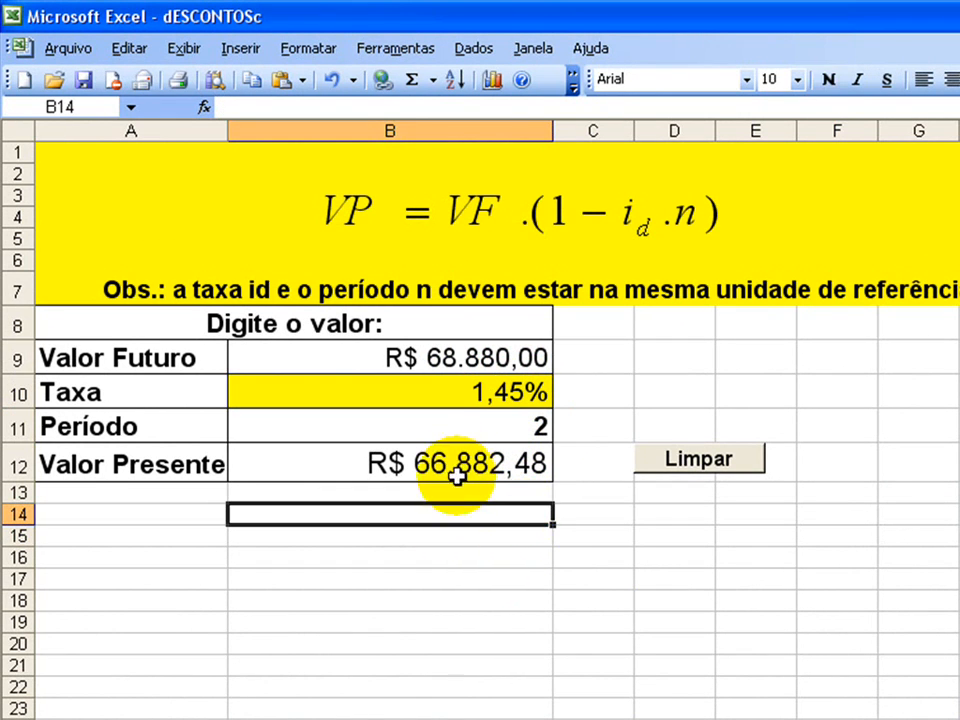